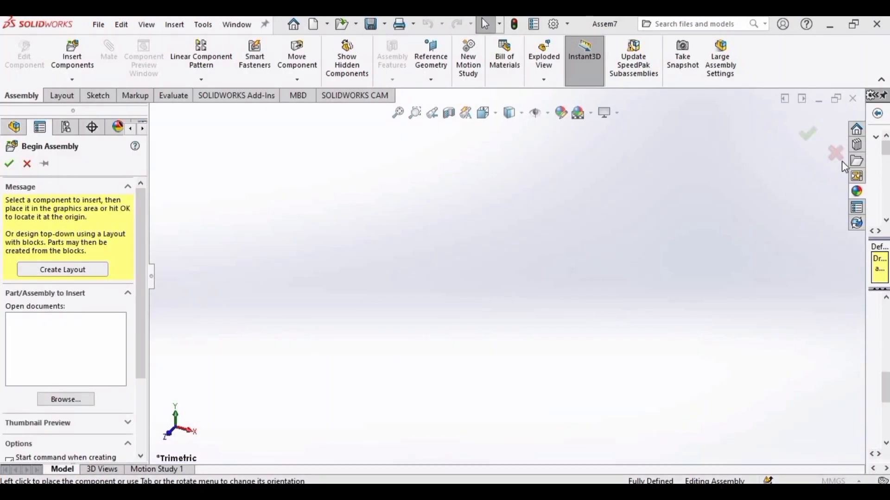
Cancel the initial component insertion and open the Design Library wide enough to show its Toolbox folders.
left_click(660, 95)
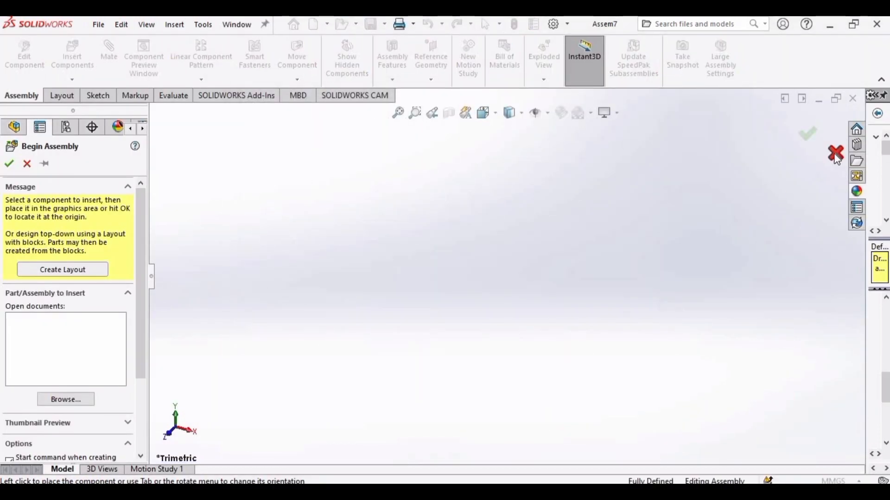
left_click(836, 154)
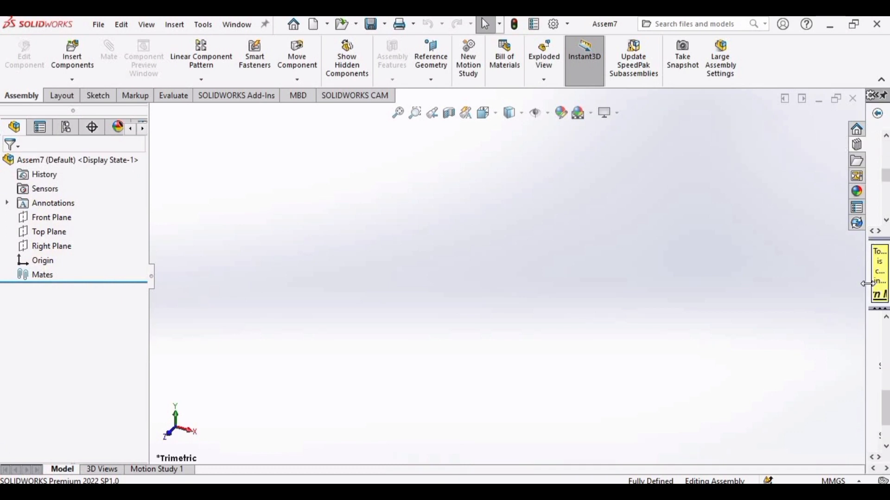
left_click_drag(850, 319, 702, 325)
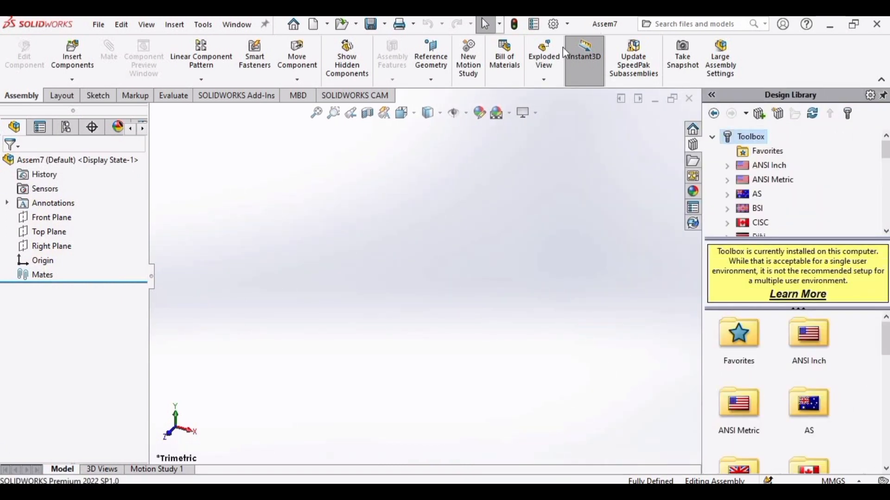
Check in the add-ins list whether SOLIDWORKS Toolbox Library is enabled, leaving the add-in settings as they are.
left_click(569, 28)
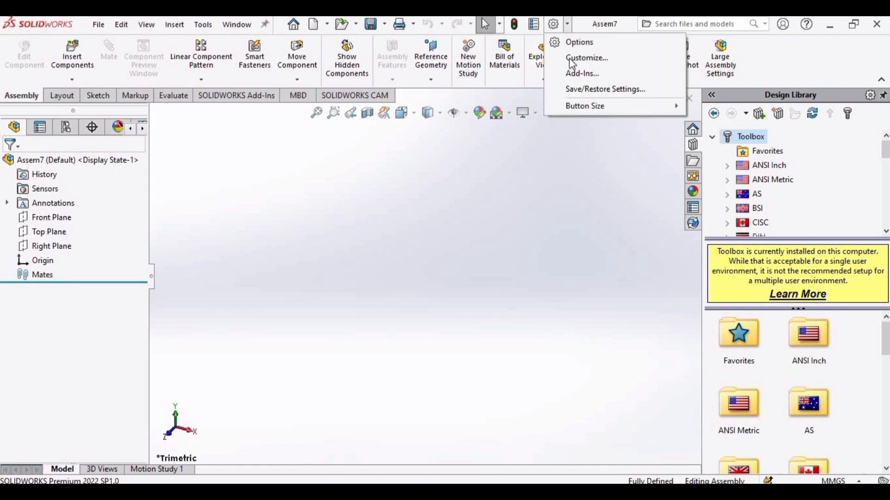
left_click(574, 71)
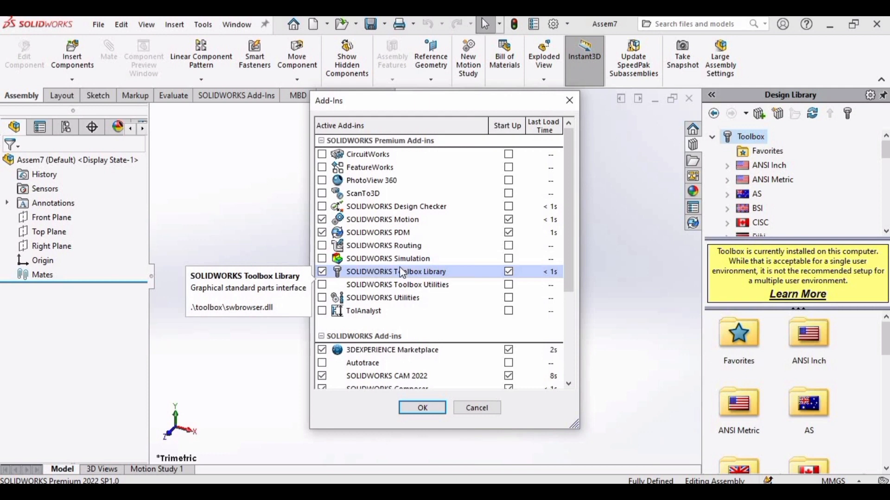
left_click(477, 407)
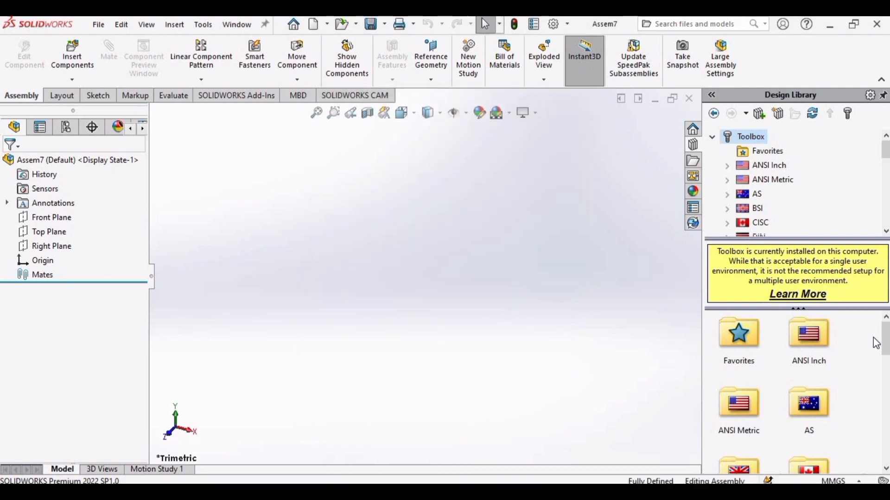
Browse the Toolbox to the Gears folder under Power Transmission in the ISO standard.
scroll(844, 373, "down", 5)
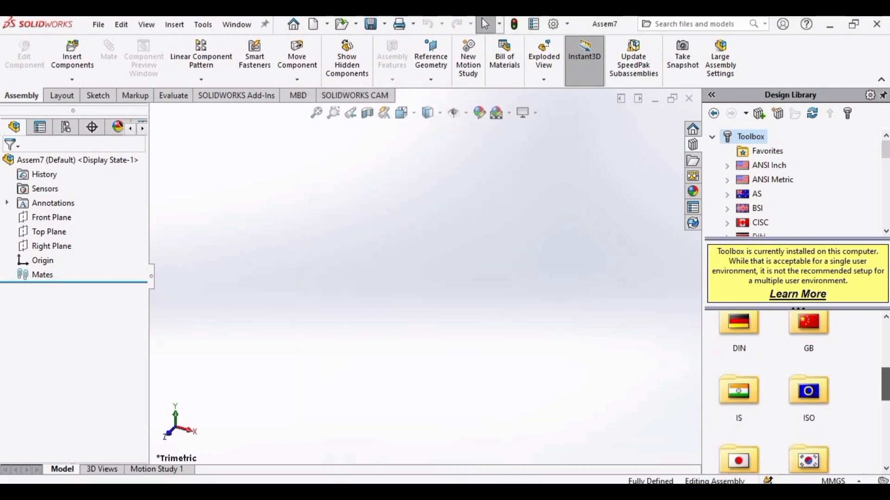
double_click(811, 394)
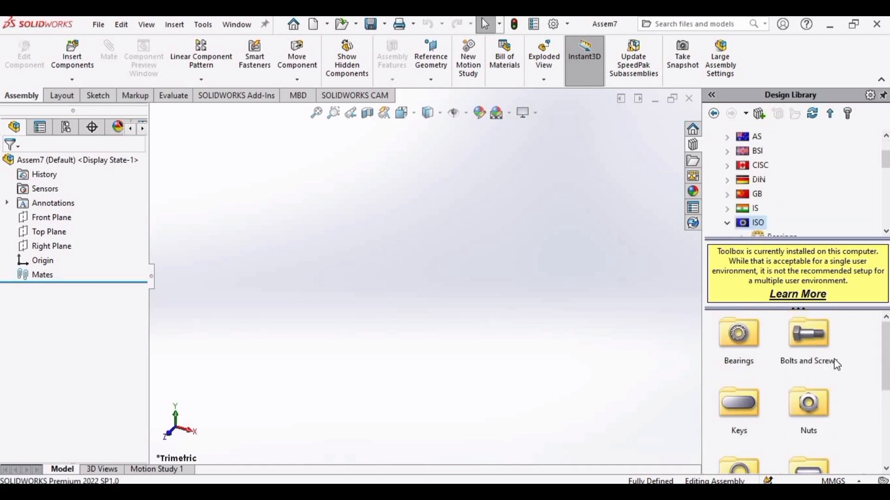
scroll(793, 394, "down", 3)
scroll(797, 394, "down", 2)
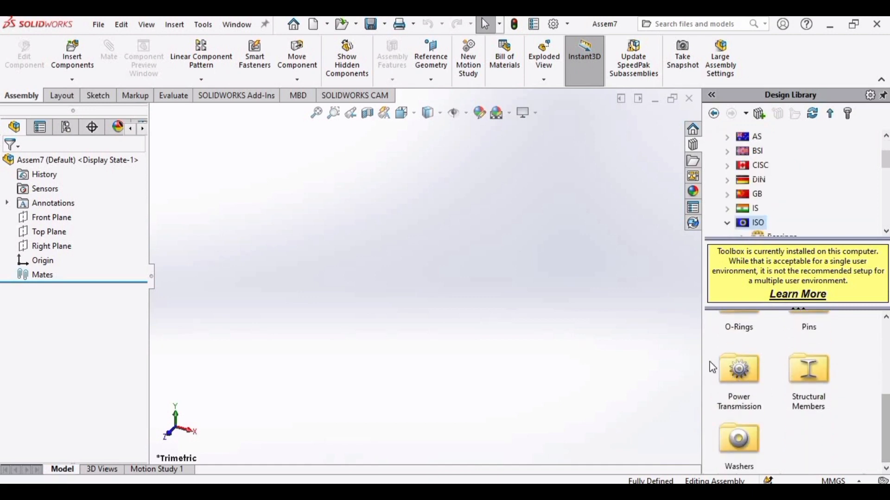
double_click(750, 399)
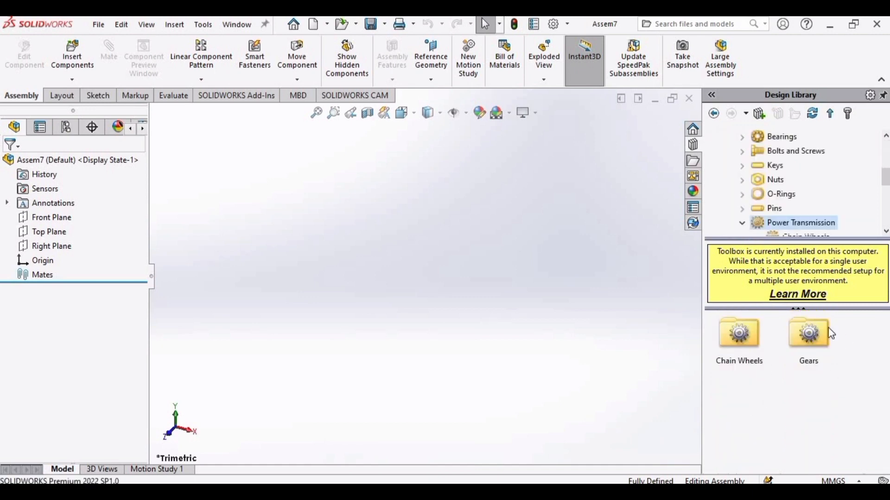
double_click(807, 336)
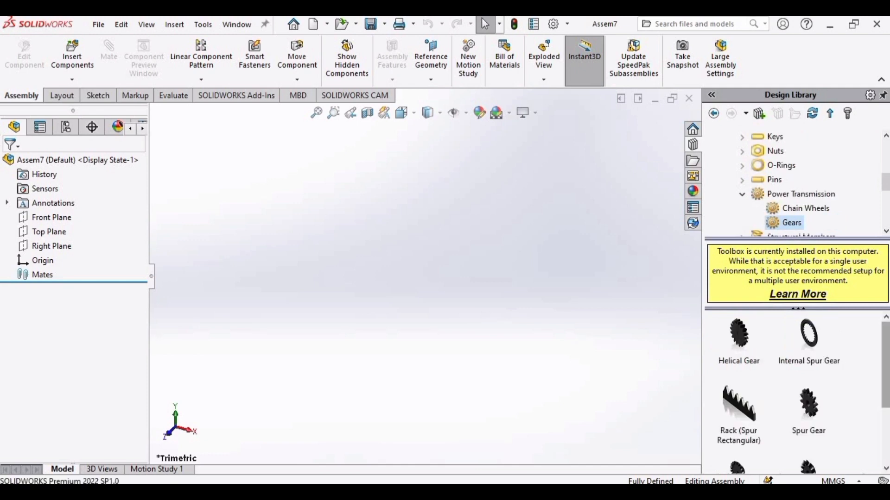
Insert a straight bevel gear: module 14, 34 teeth, 17 pinion teeth, face width 80, hub diameter 200, mounting distance 300, shaft diameter 80, Rectangular(1) keyway.
left_click_drag(887, 394, 886, 448)
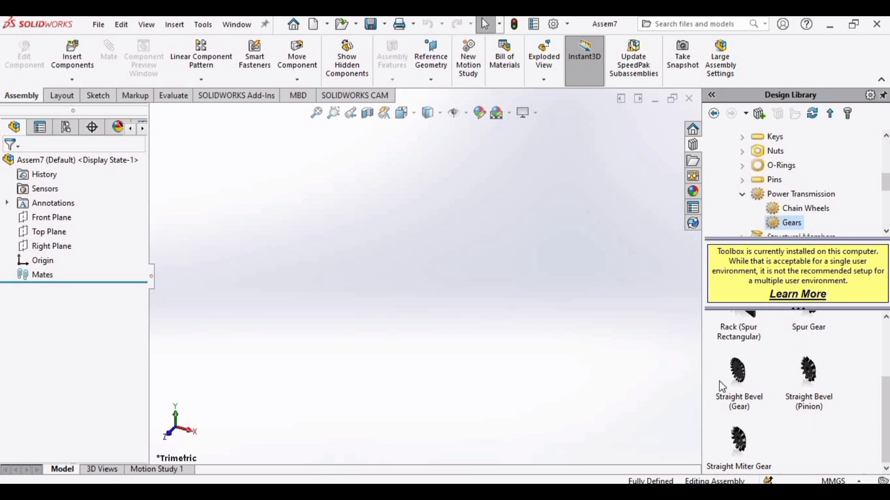
left_click_drag(738, 381, 623, 256)
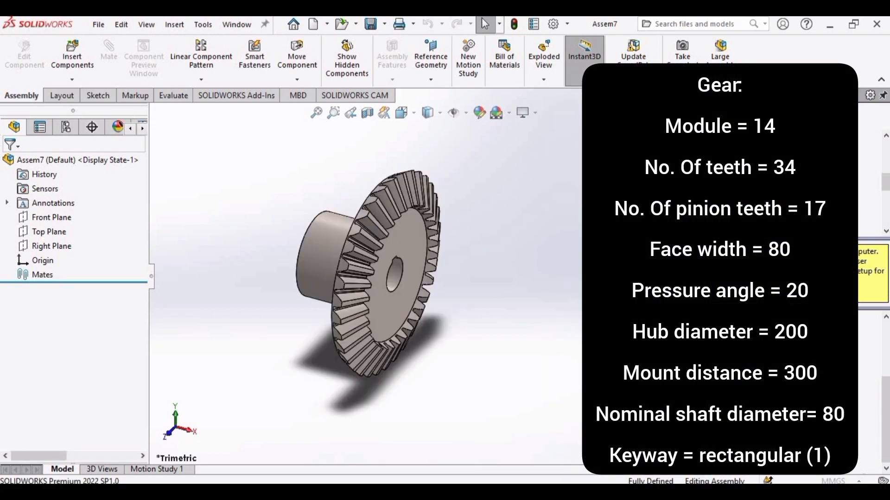
left_click_drag(140, 212, 139, 365)
left_click(9, 165)
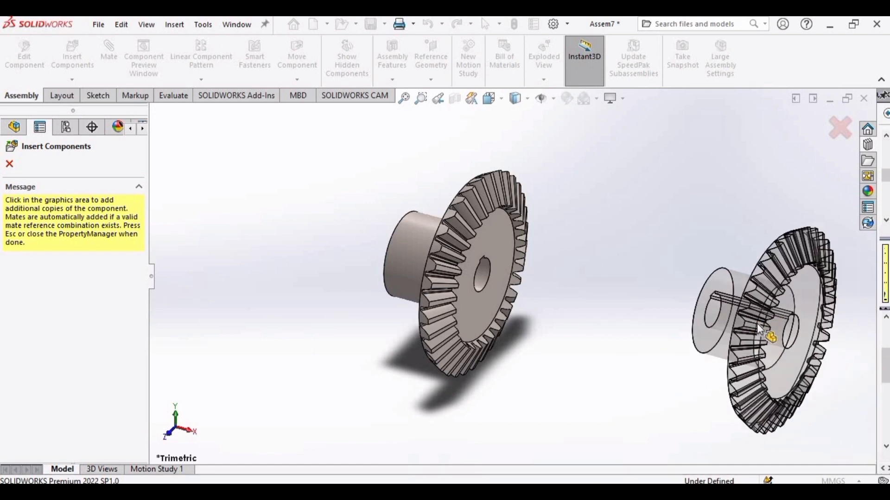
key("Escape")
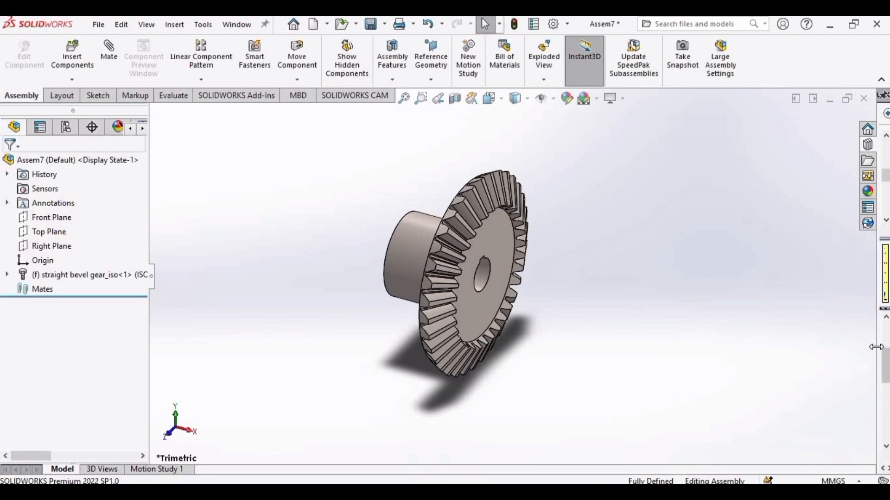
Insert one straight bevel pinion: module 14, 17 teeth, 34 gear teeth, face width 80, hub diameter 75, mounting distance 300, shaft diameter 40, Rectangular(1) keyway.
left_click_drag(830, 347, 736, 351)
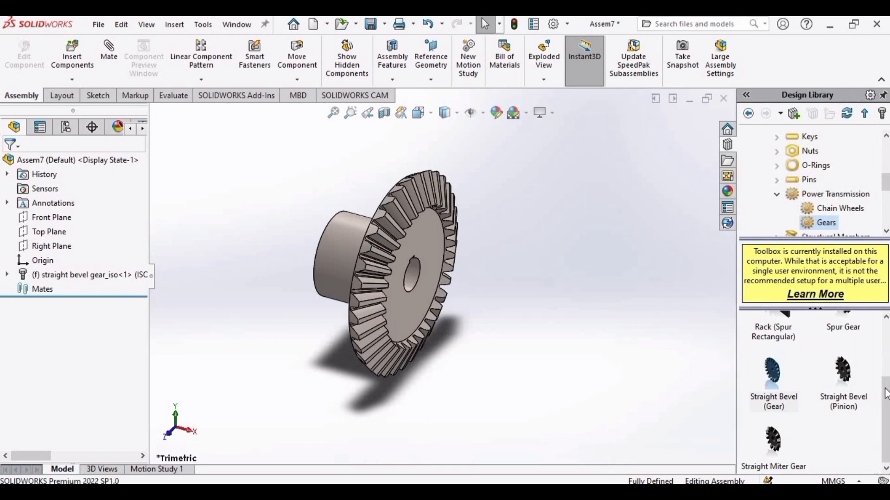
left_click_drag(850, 395, 564, 301)
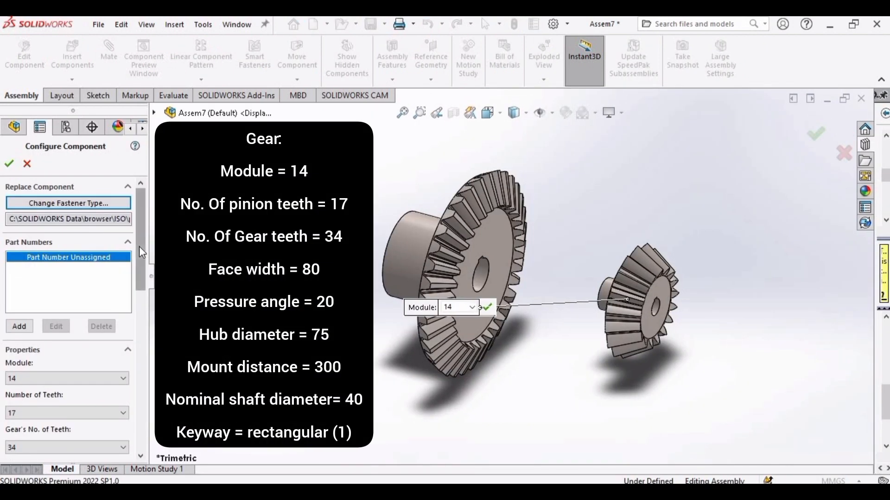
scroll(140, 248, "down", 5)
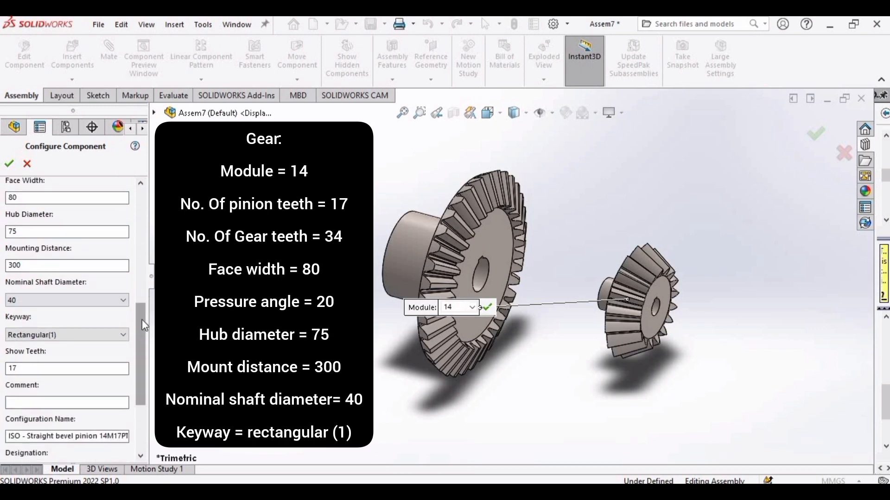
left_click_drag(141, 319, 141, 204)
left_click(9, 164)
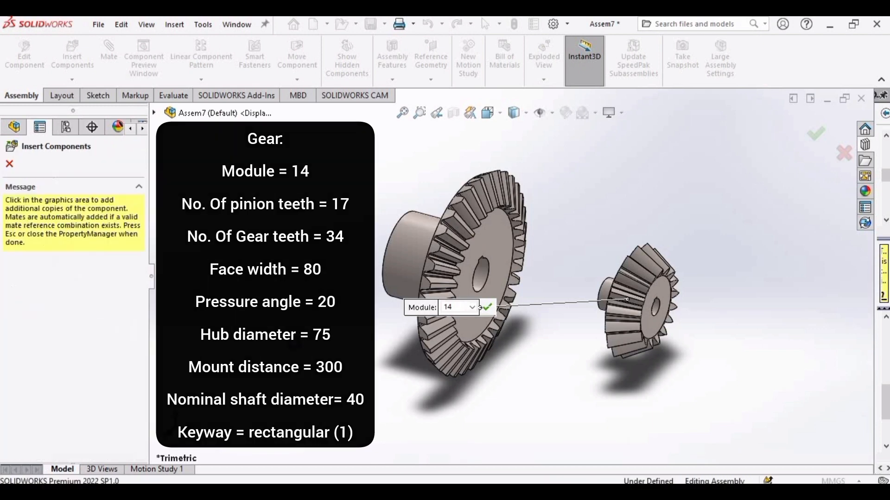
left_click(484, 308)
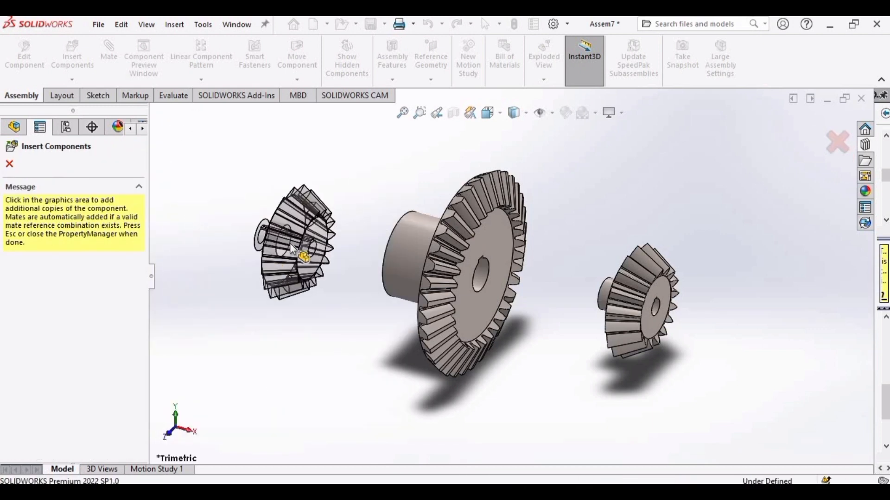
key("Escape")
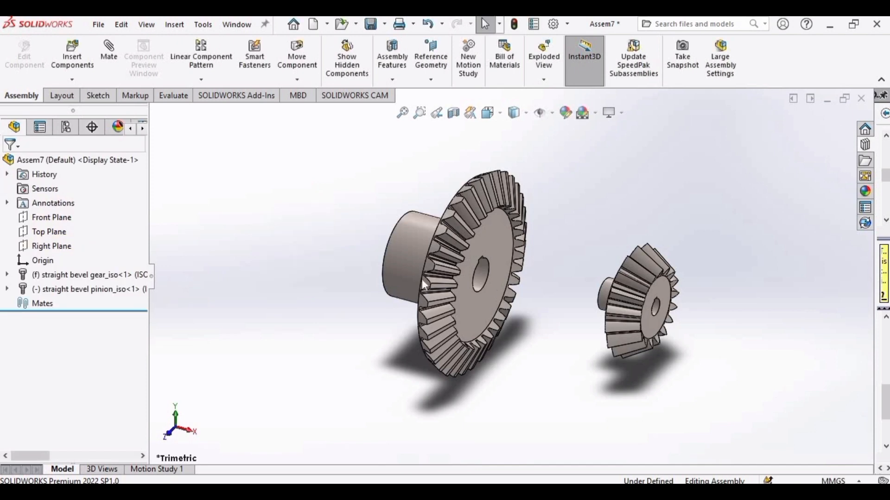
Float the large bevel gear and rotate the pinion freely so its axis lies roughly perpendicular to the gear's axis.
right_click(465, 258)
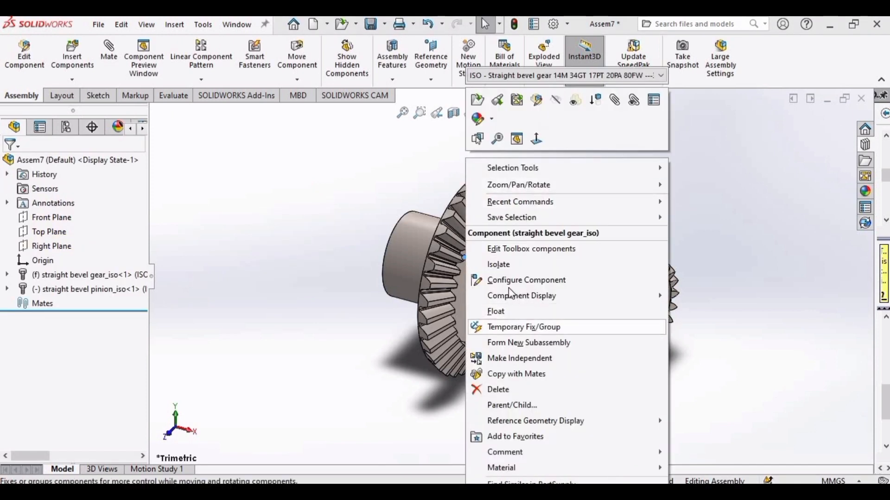
left_click(522, 312)
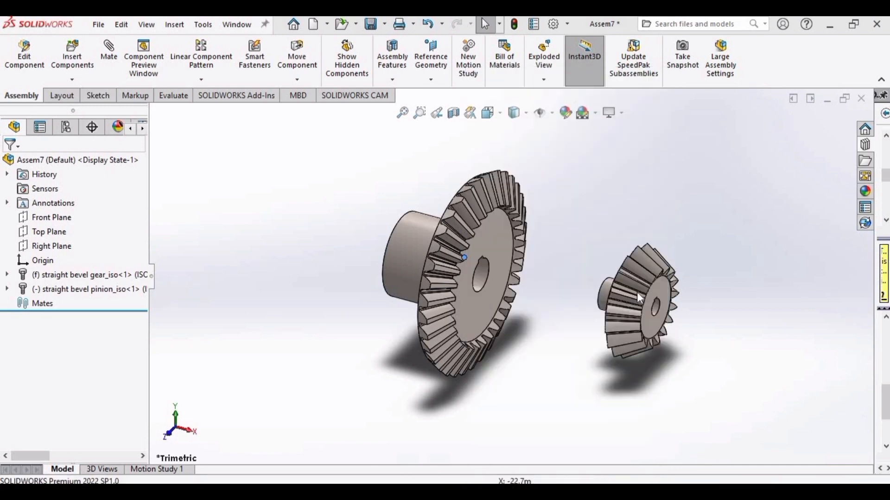
middle_click_drag(637, 292, 463, 247)
left_click(297, 80)
left_click(327, 109)
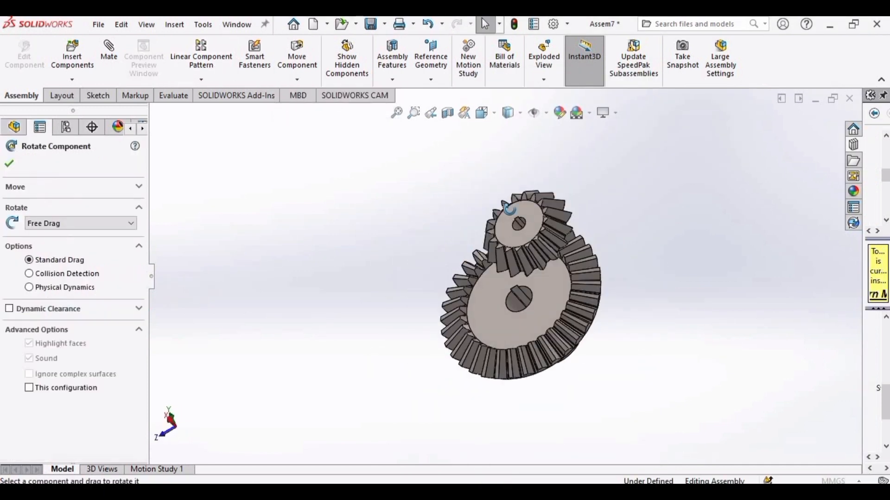
left_click_drag(523, 218, 626, 170)
Move the pinion away from the gear's centre and place it just beyond the toothed rim.
left_click(298, 59)
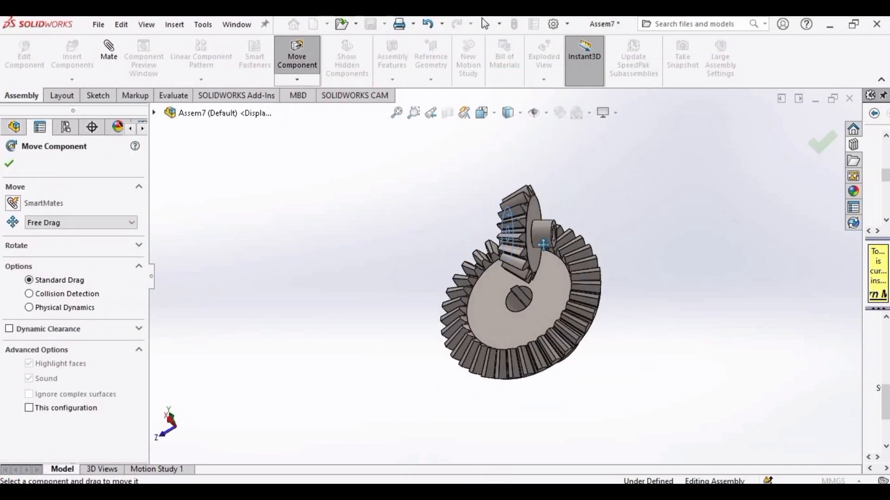
left_click_drag(544, 244, 612, 240)
middle_click_drag(576, 281, 571, 280)
scroll(571, 280, "down", 2)
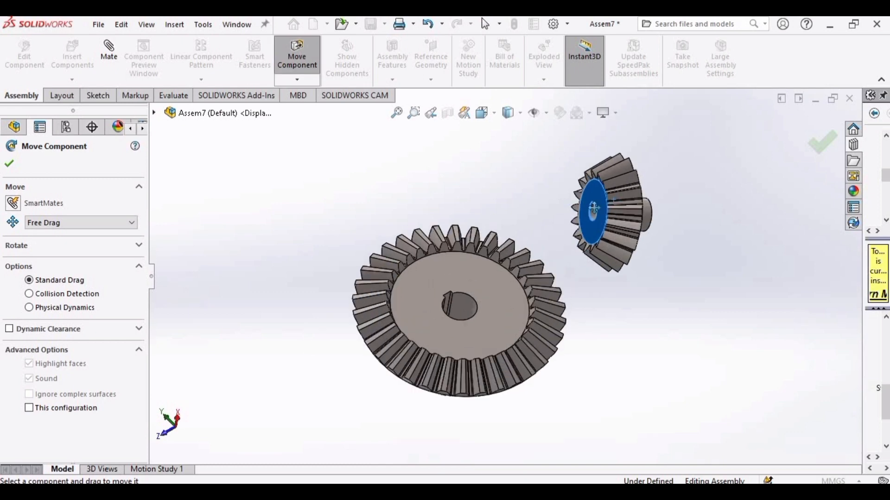
left_click_drag(593, 209, 568, 222)
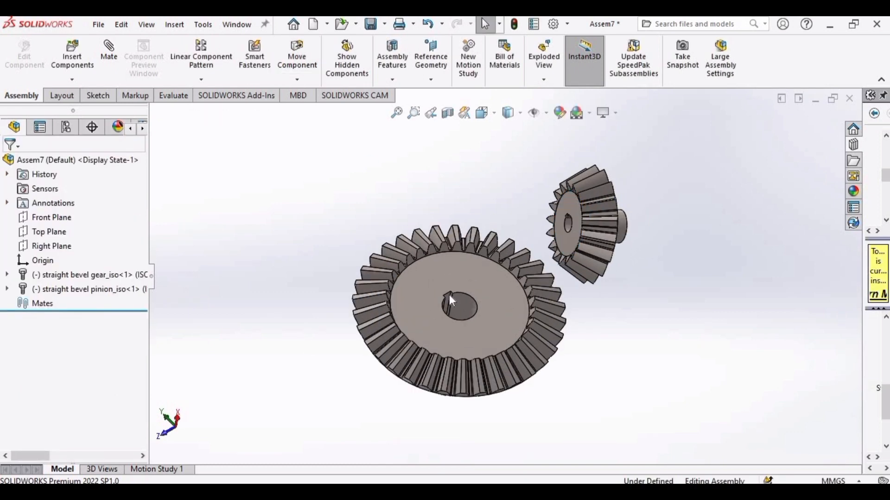
Add a coincident mate between the assembly origin and the circular bore edge on the large gear's front face.
scroll(449, 295, "down", 2)
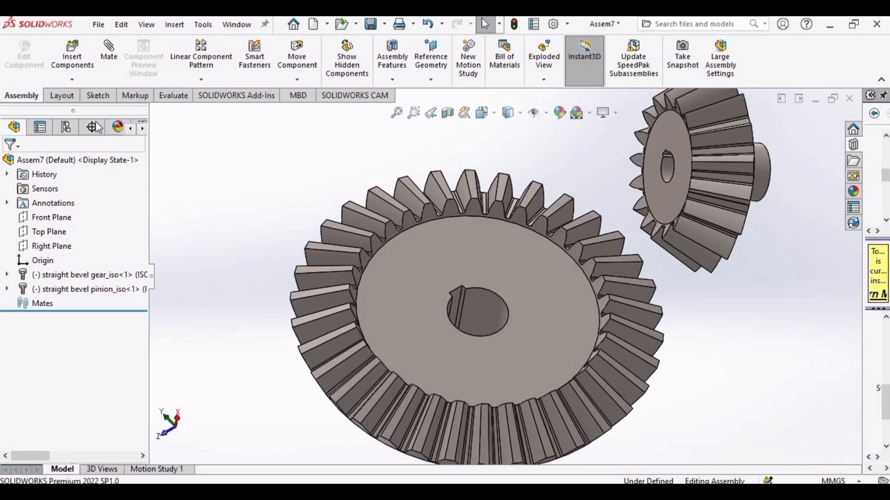
left_click(111, 53)
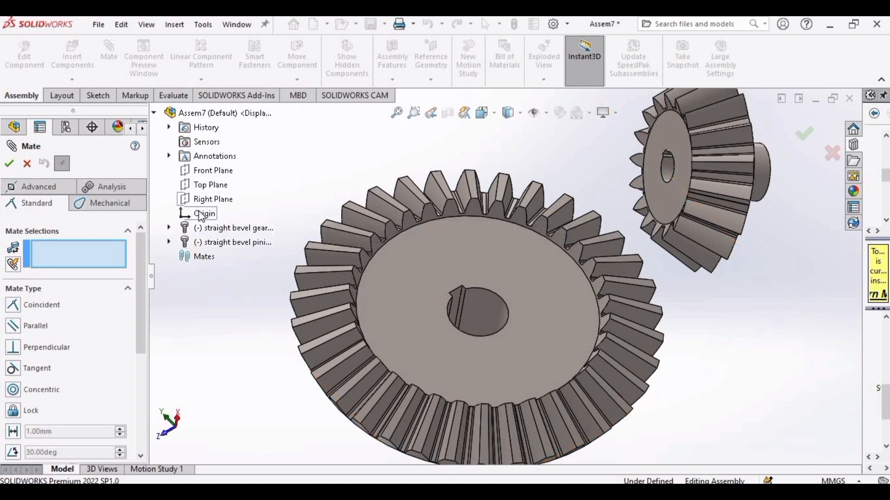
left_click(201, 216)
scroll(482, 321, "down", 2)
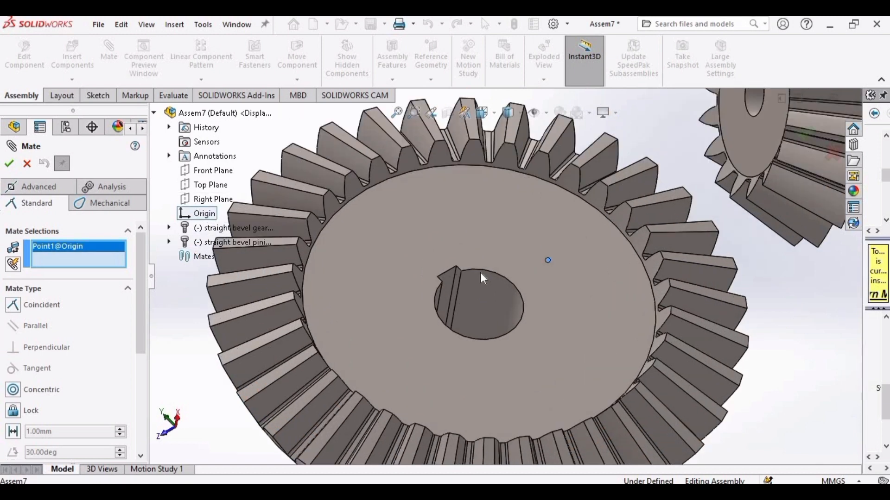
left_click(481, 270)
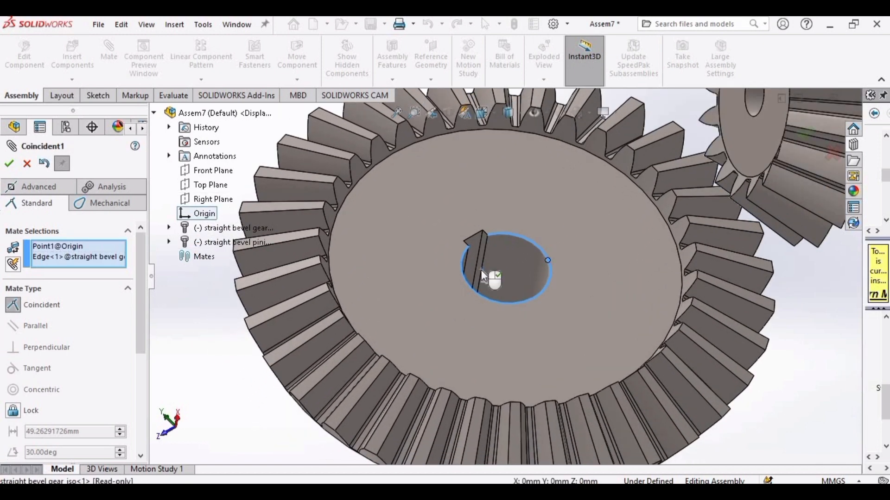
key("Return")
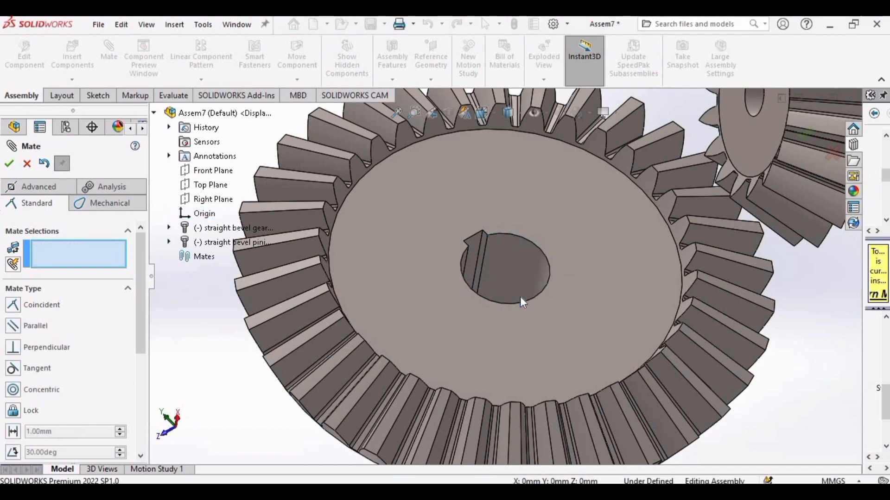
Rotate the large bevel gear freely about the assembly origin with Rotate Component.
scroll(523, 309, "up", 2)
left_click_drag(520, 343, 544, 294)
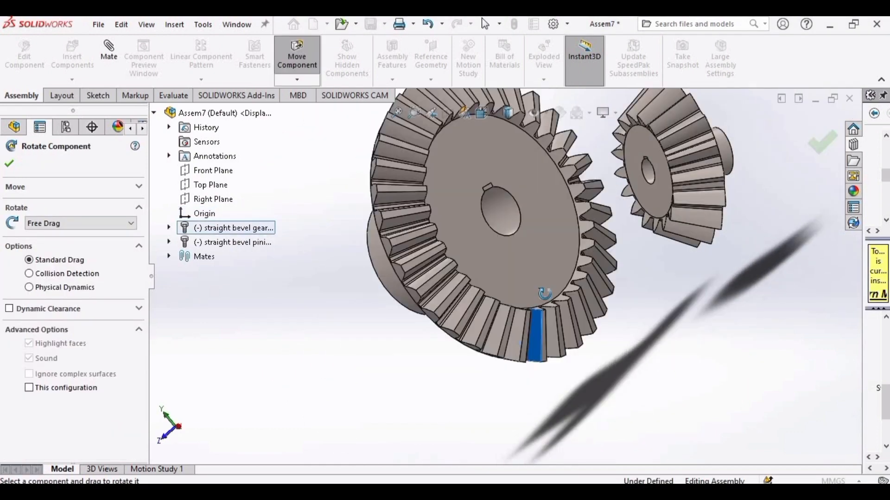
left_click(9, 164)
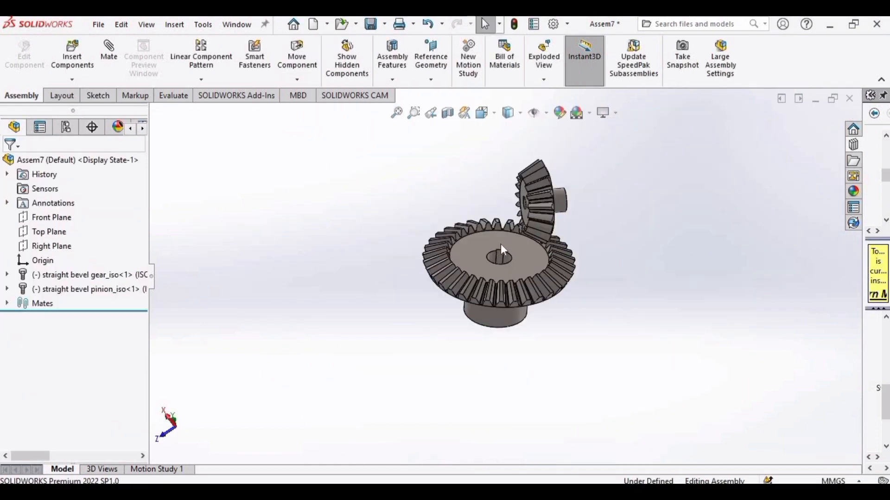
scroll(568, 314, "up", 3)
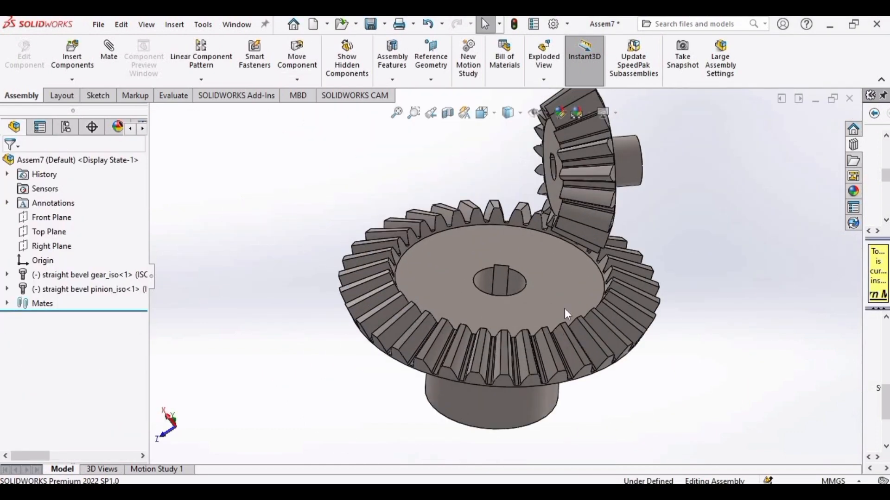
Add a coincident mate between the large gear's flat front face and the assembly's Top Plane.
scroll(570, 329, "up", 2)
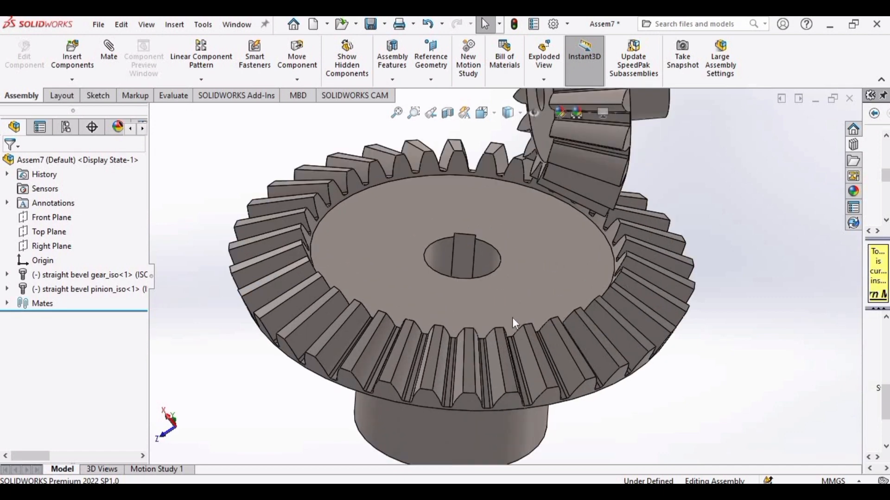
left_click(109, 48)
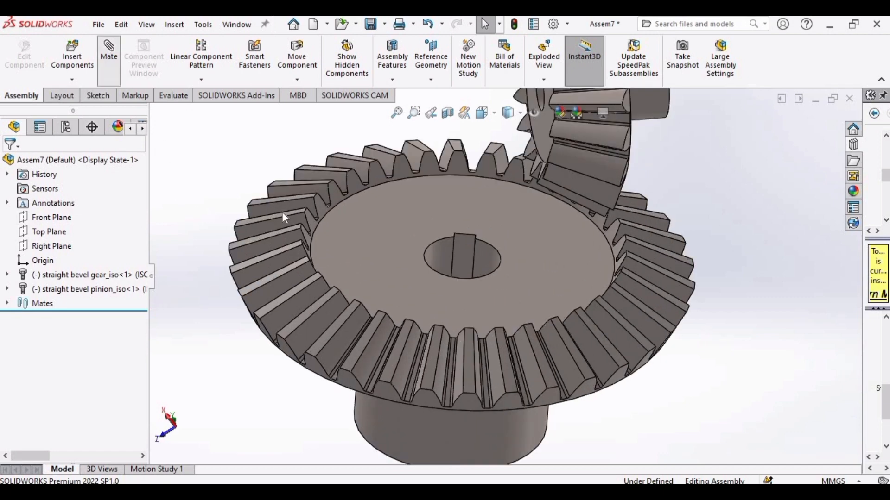
left_click(382, 220)
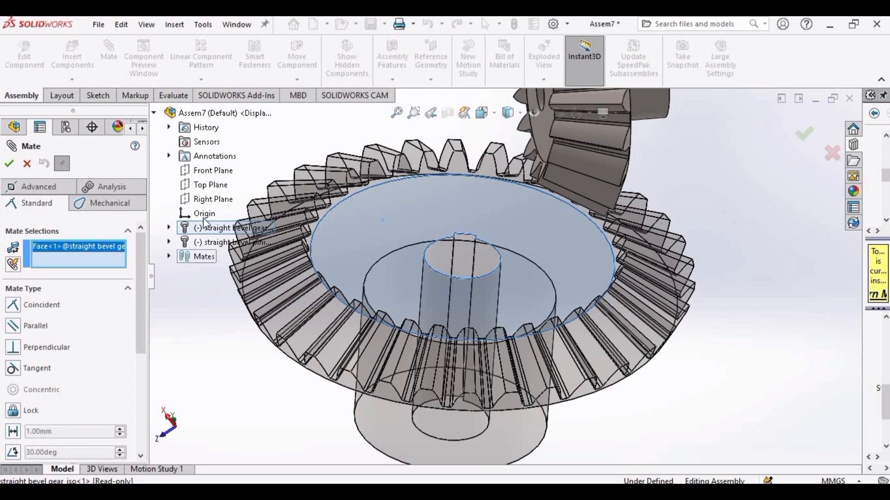
scroll(207, 194, "up", 6)
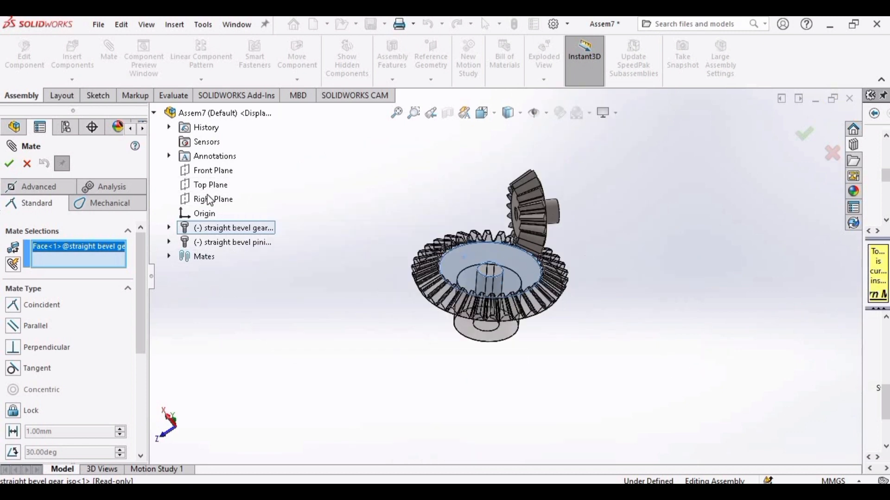
middle_click_drag(207, 194, 198, 184)
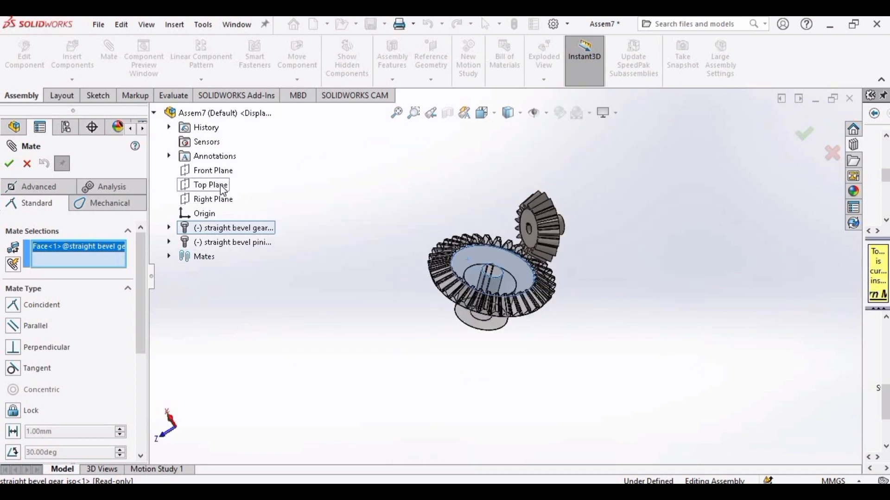
left_click(223, 188)
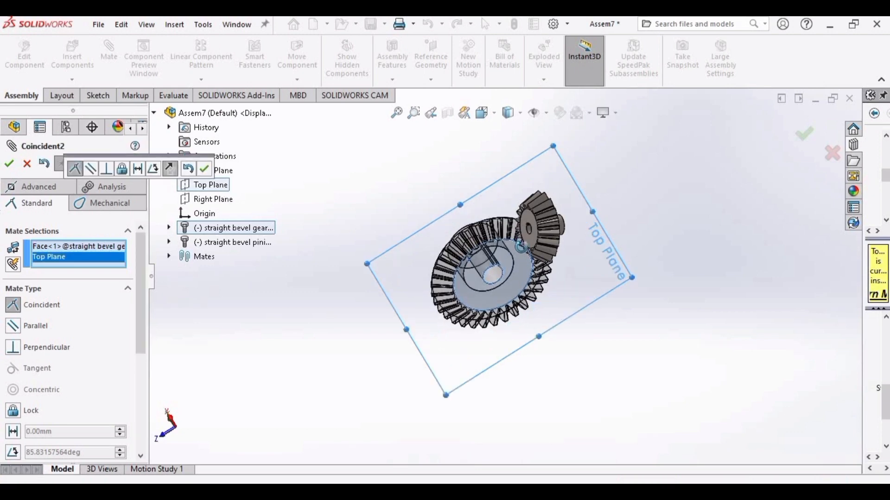
middle_click_drag(520, 246, 329, 224)
left_click(9, 167)
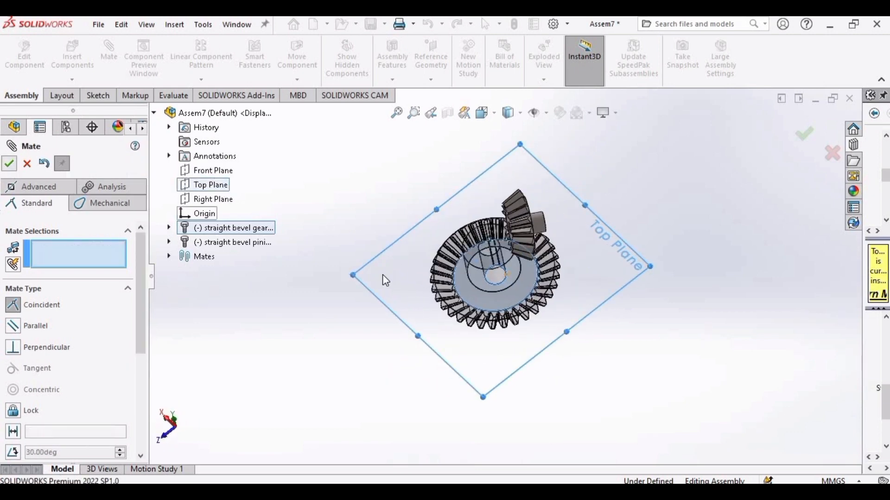
Show the BasProSke sketch under the straight bevel pinion's Base-Revolve feature.
left_click_drag(602, 232, 559, 253)
left_click(109, 52)
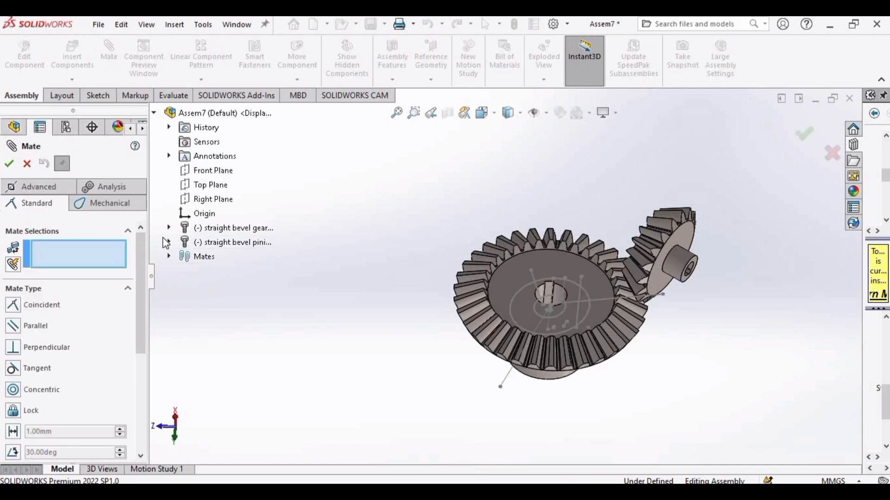
left_click(169, 242)
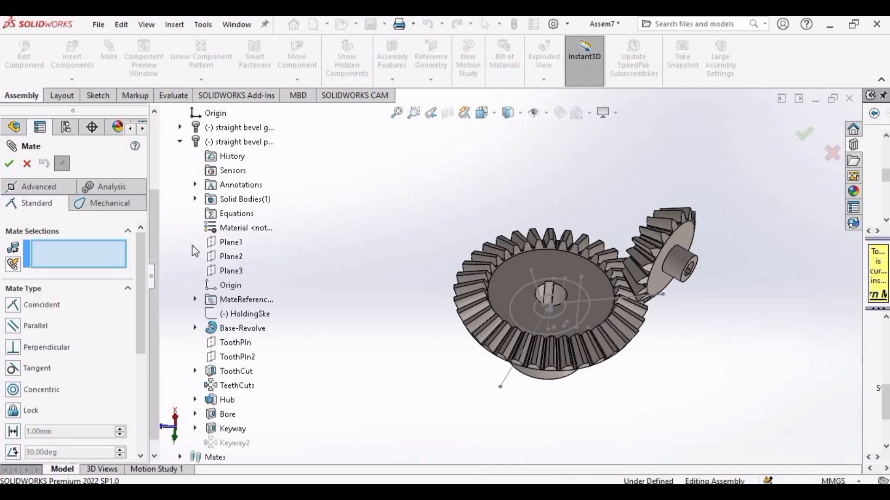
left_click(196, 328)
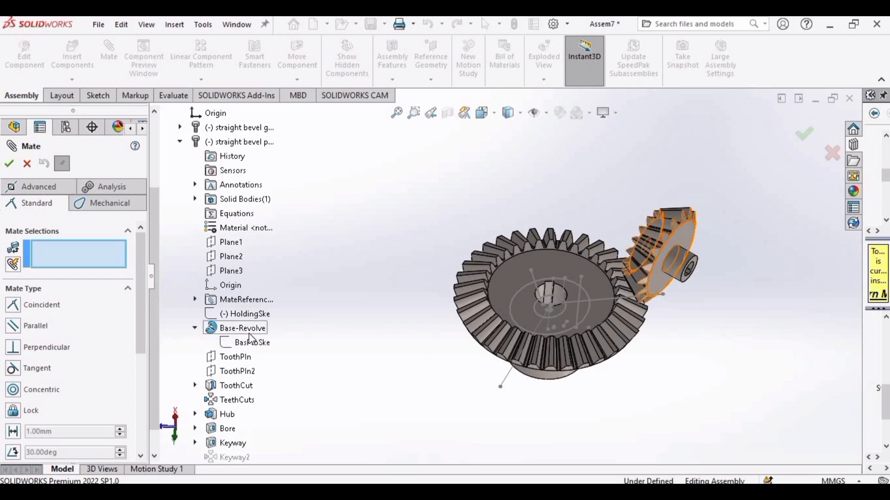
right_click(248, 342)
left_click(296, 364)
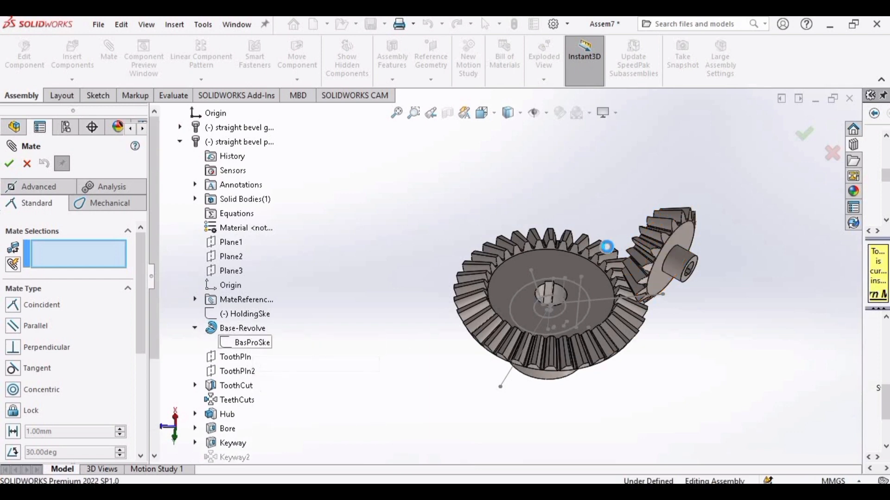
Show the BasProSke sketch under the straight bevel gear's Base-Revolve feature.
middle_click_drag(614, 263, 618, 153)
left_click(156, 114)
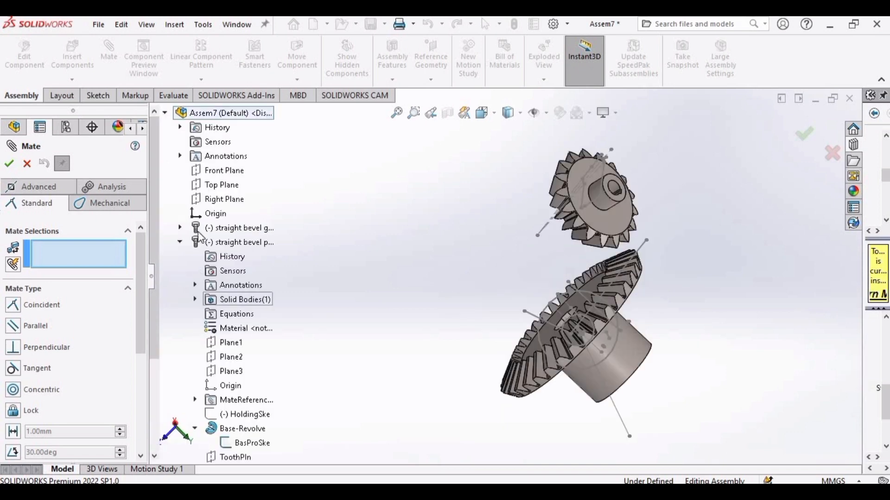
left_click(181, 242)
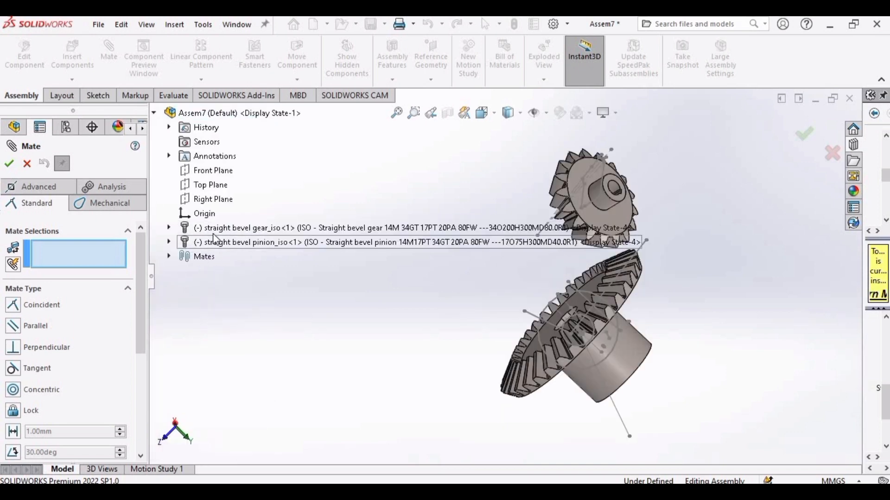
left_click(179, 228)
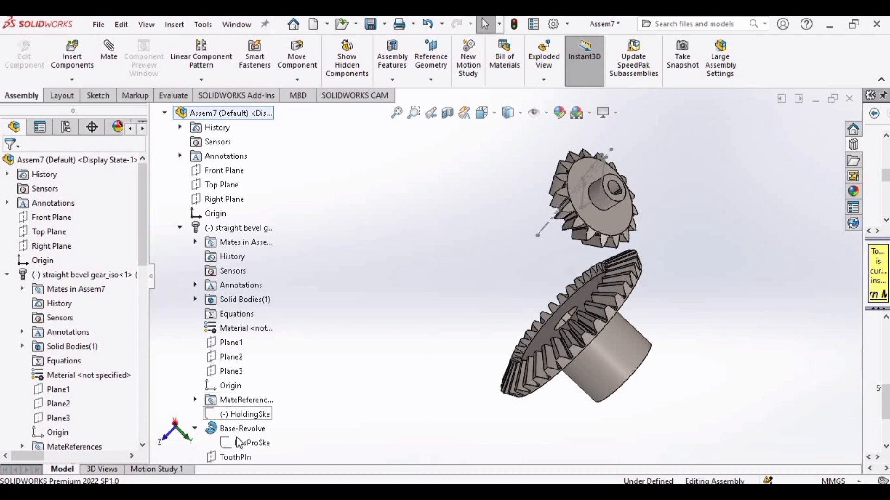
right_click(246, 447)
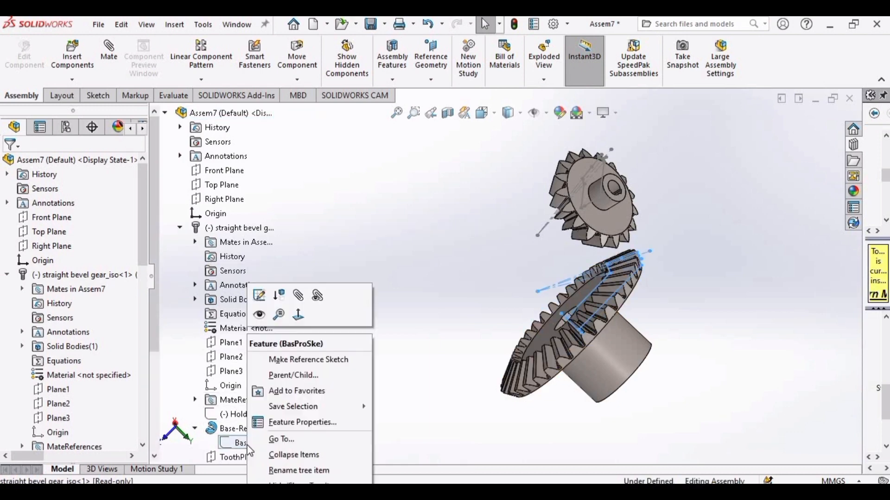
left_click(259, 317)
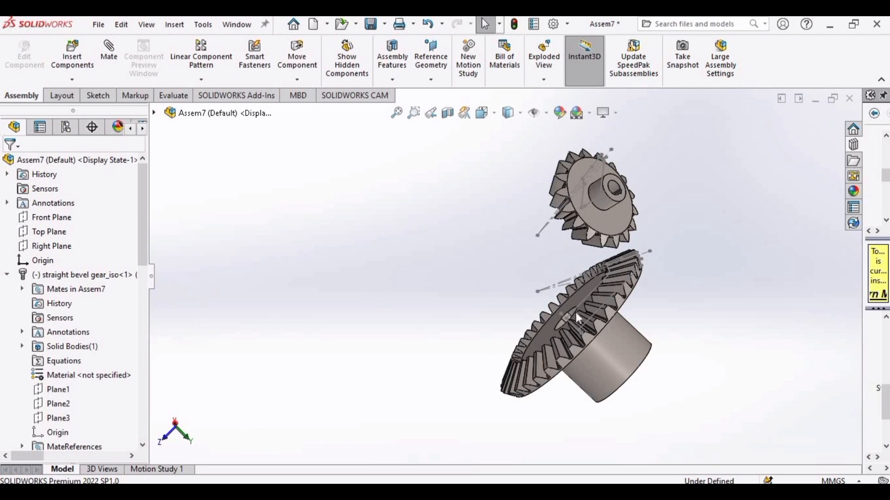
Add a coincident mate between the cone apex points of the pinion's and gear's BasProSke sketches, where their centerlines converge.
scroll(578, 318, "down", 2)
middle_click_drag(560, 262, 648, 217)
scroll(610, 229, "down", 2)
left_click(114, 52)
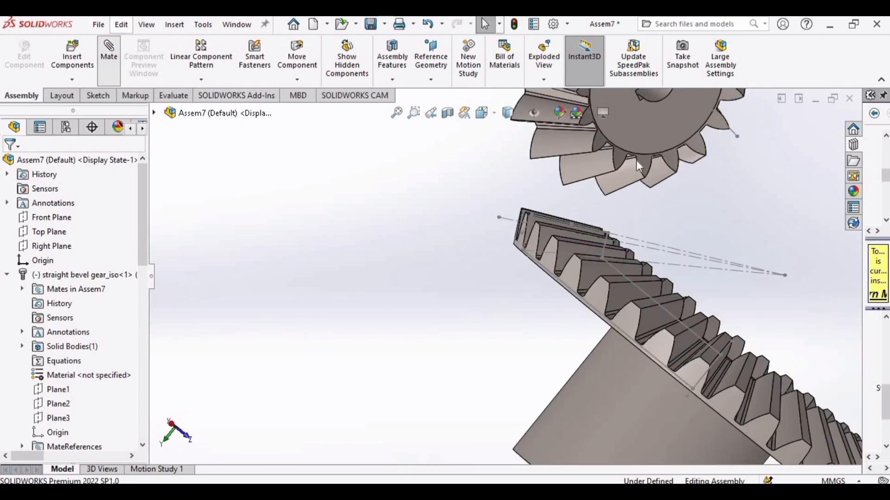
middle_click_drag(635, 160, 729, 188)
scroll(423, 159, "down", 10)
scroll(680, 248, "down", 4)
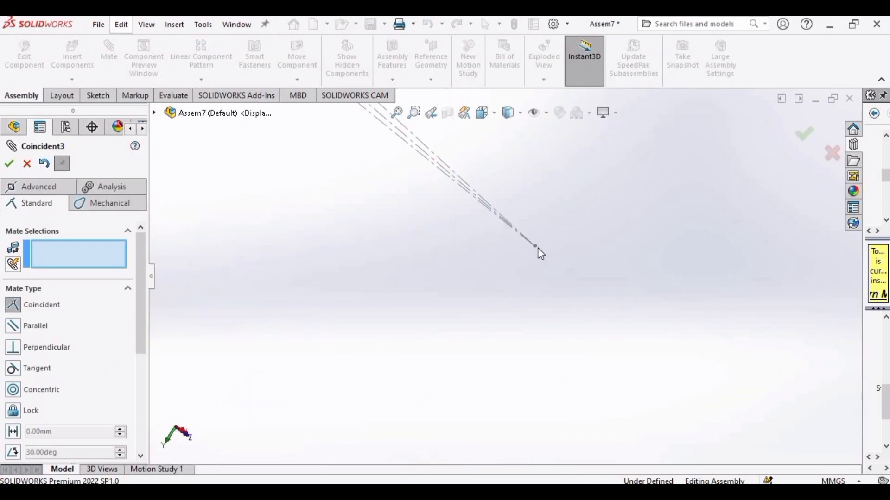
scroll(524, 249, "down", 5)
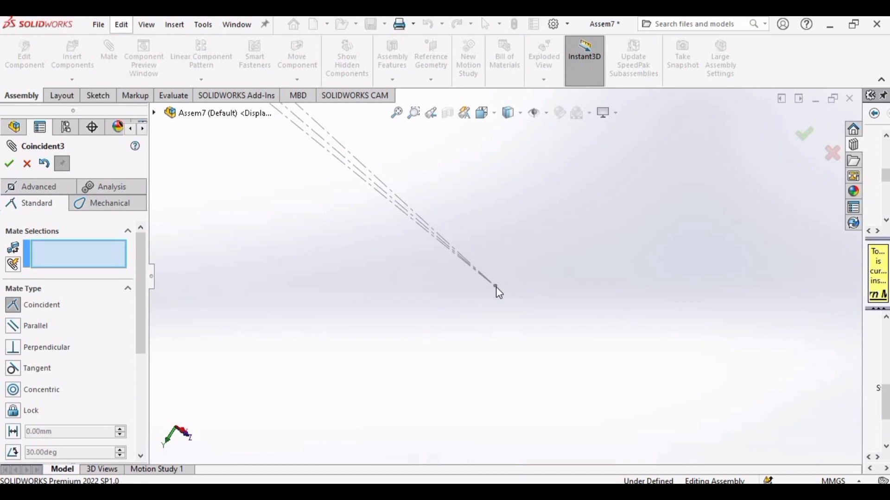
left_click(495, 286)
scroll(470, 333, "down", 2)
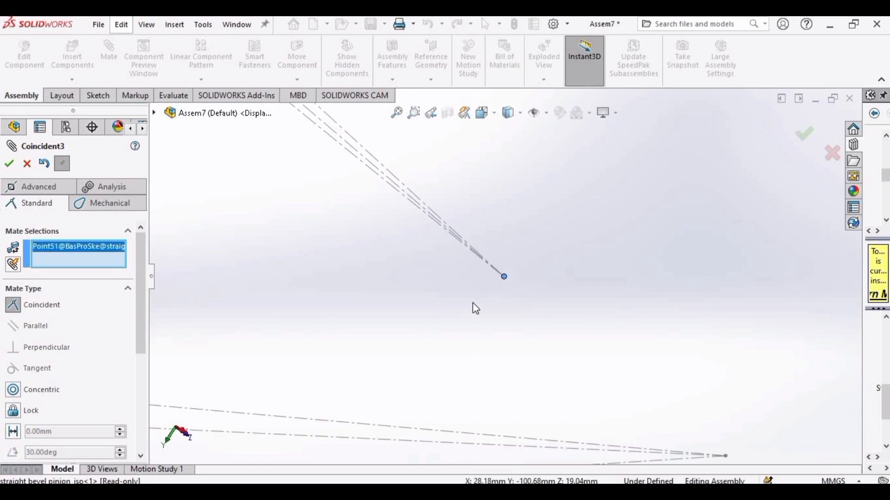
scroll(473, 304, "up", 5)
scroll(563, 327, "down", 8)
scroll(473, 218, "down", 4)
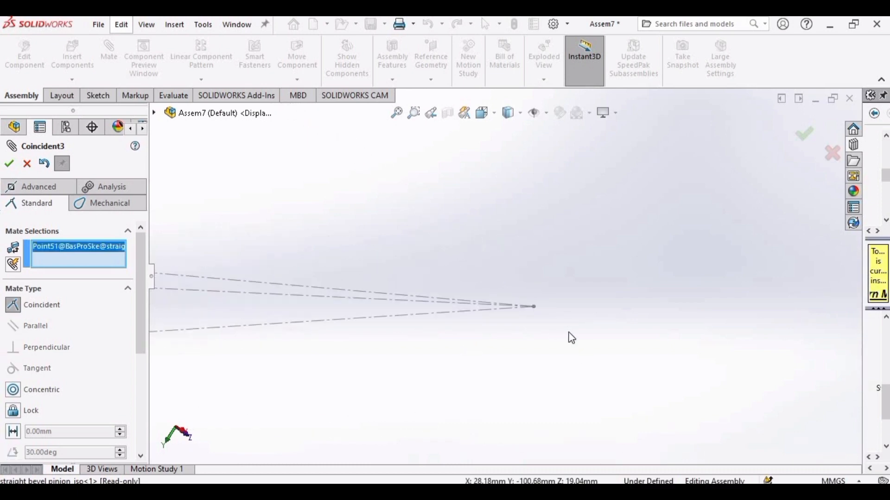
scroll(568, 333, "down", 6)
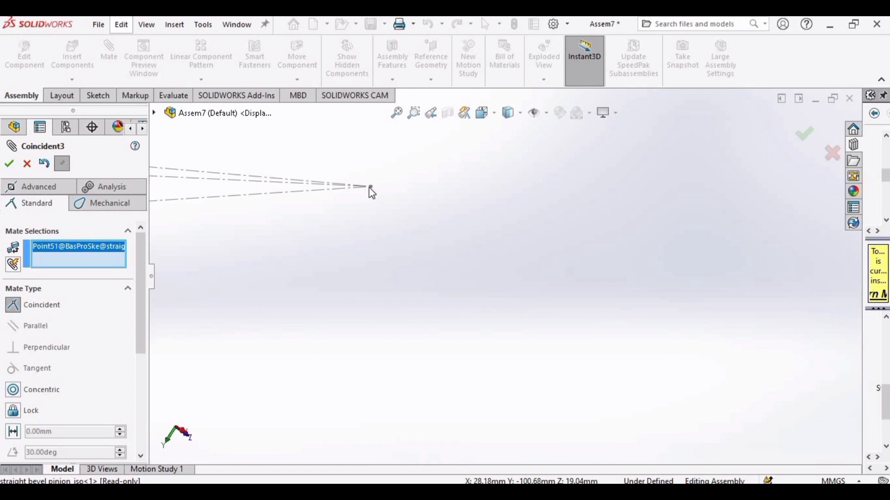
left_click(365, 229)
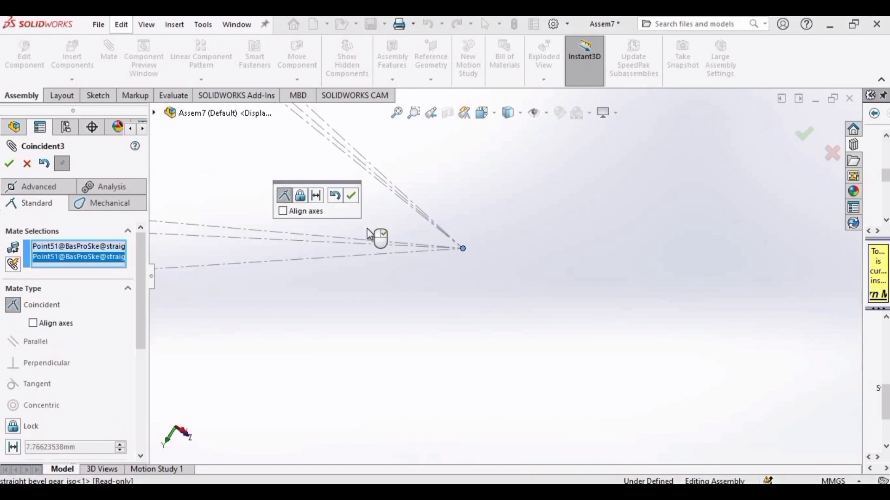
left_click(352, 196)
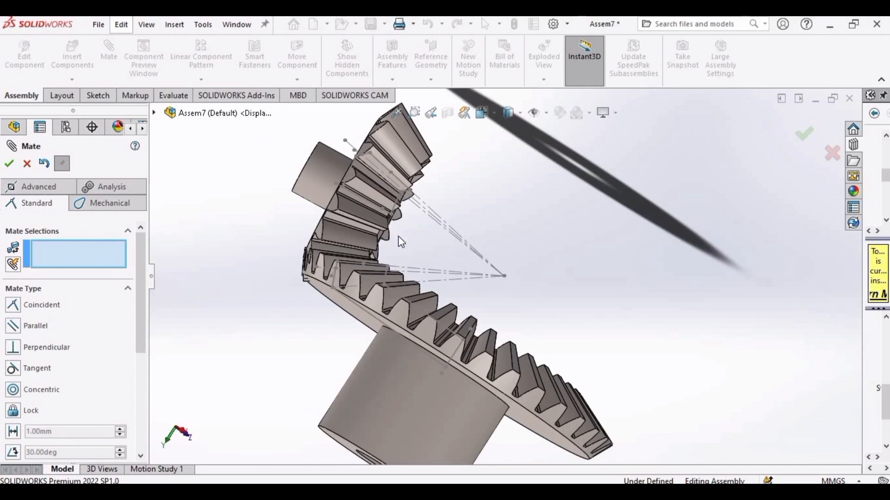
Add a perpendicular mate between the axis lines in the gear's and pinion's BasProSke sketches, and finish mating.
middle_click_drag(399, 237, 579, 238)
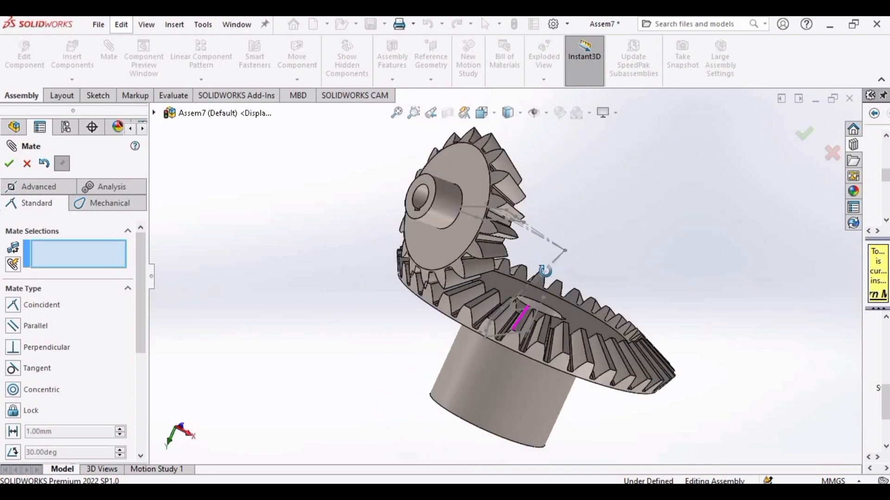
scroll(560, 236, "down", 10)
scroll(315, 230, "down", 2)
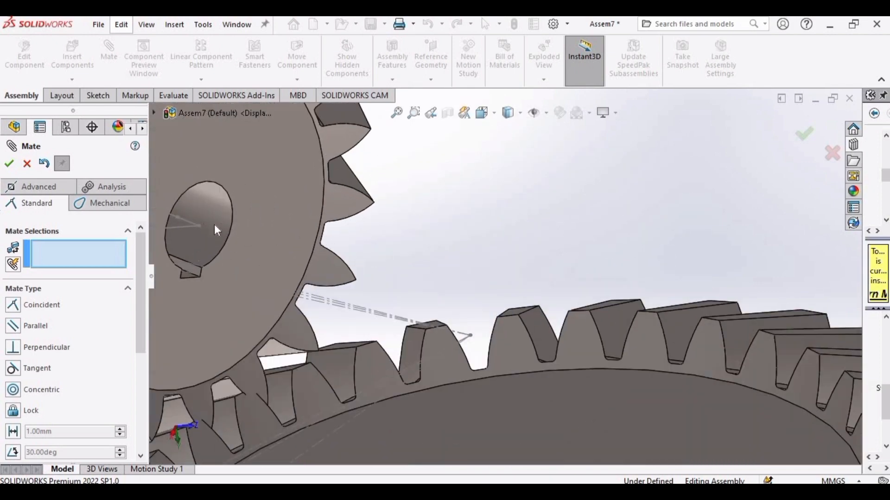
scroll(579, 340, "up", 5)
scroll(577, 354, "down", 5)
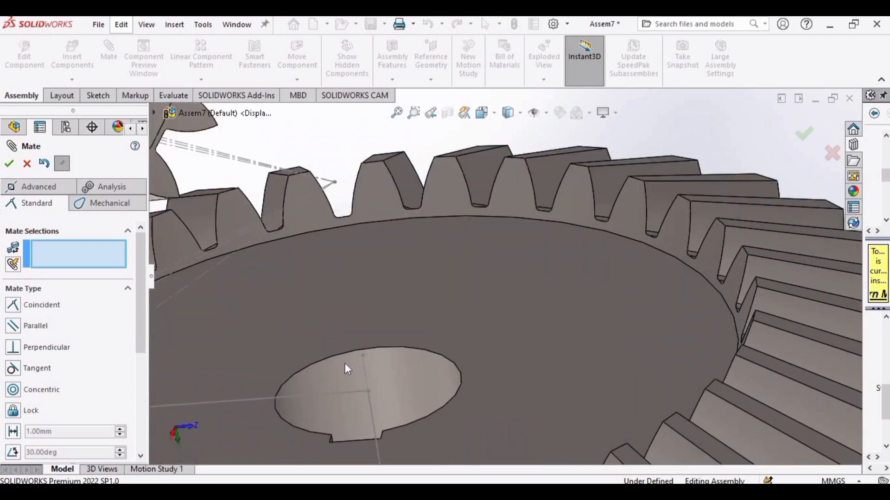
left_click(370, 406)
scroll(344, 338, "up", 5)
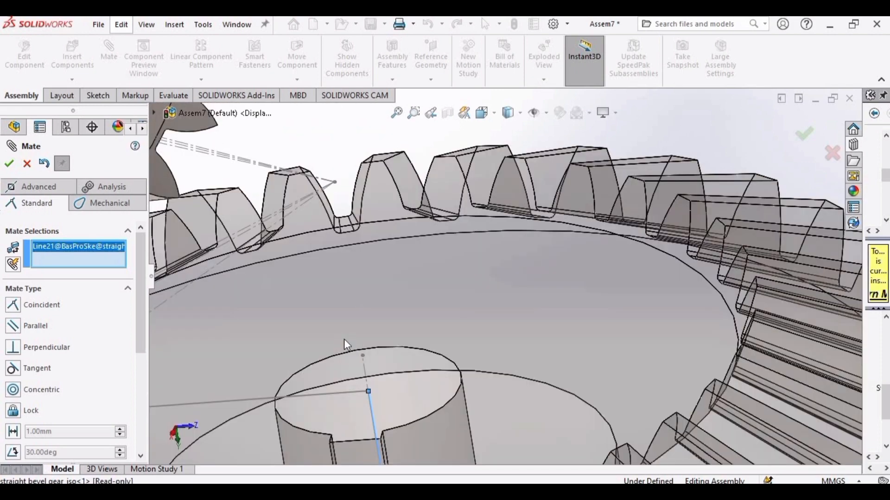
scroll(394, 215, "down", 8)
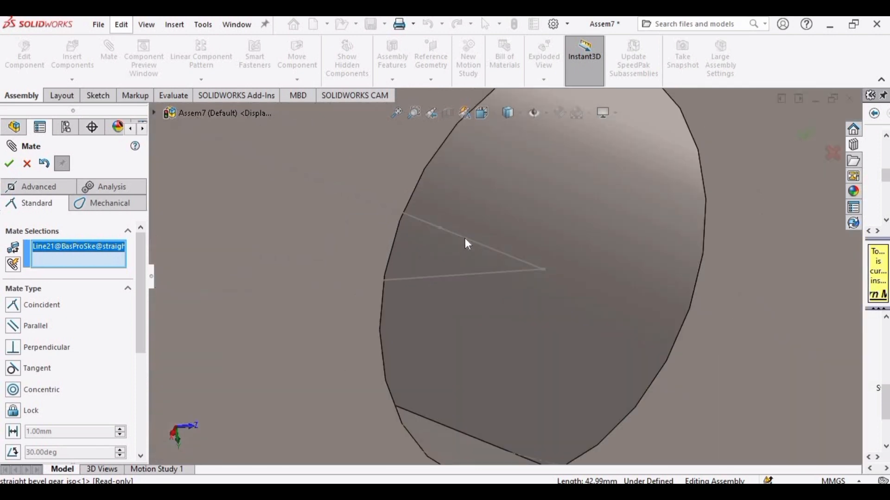
left_click(465, 238)
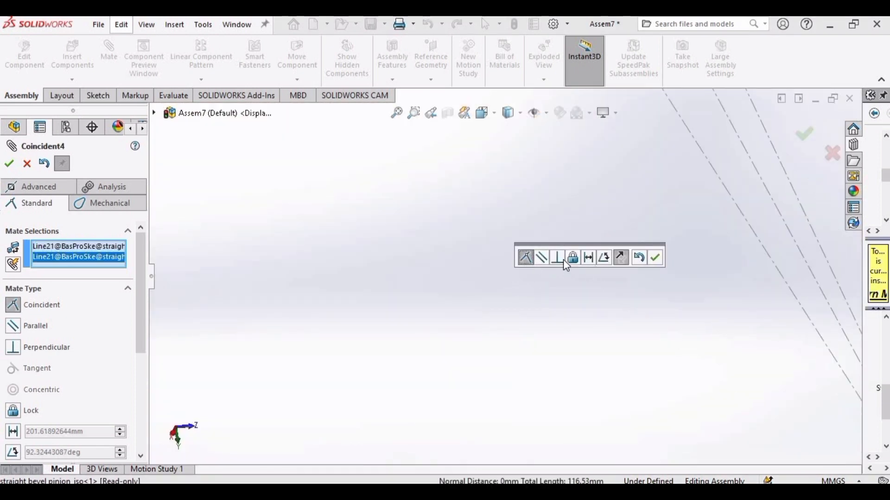
scroll(644, 310, "up", 6)
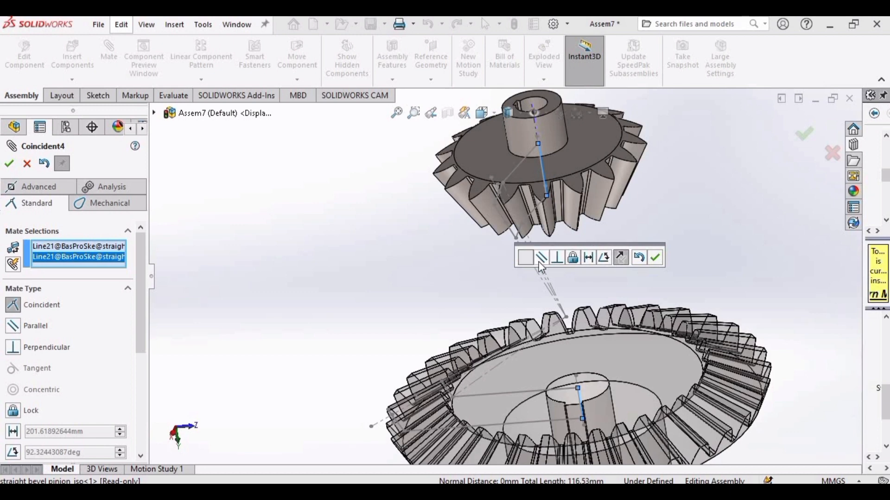
left_click(557, 258)
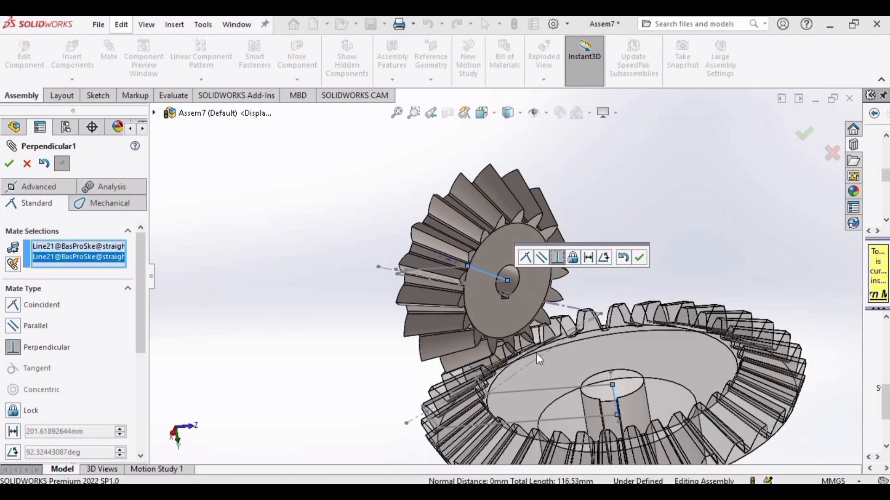
left_click(639, 258)
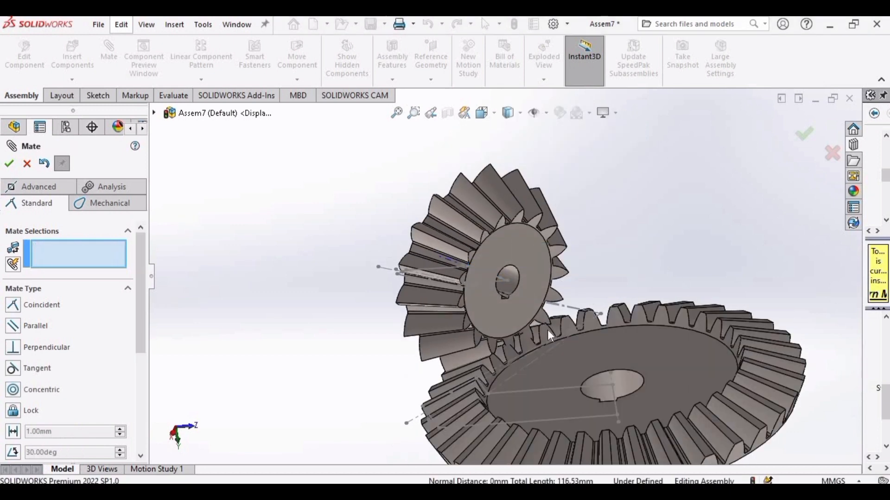
scroll(547, 330, "up", 3)
key("Escape")
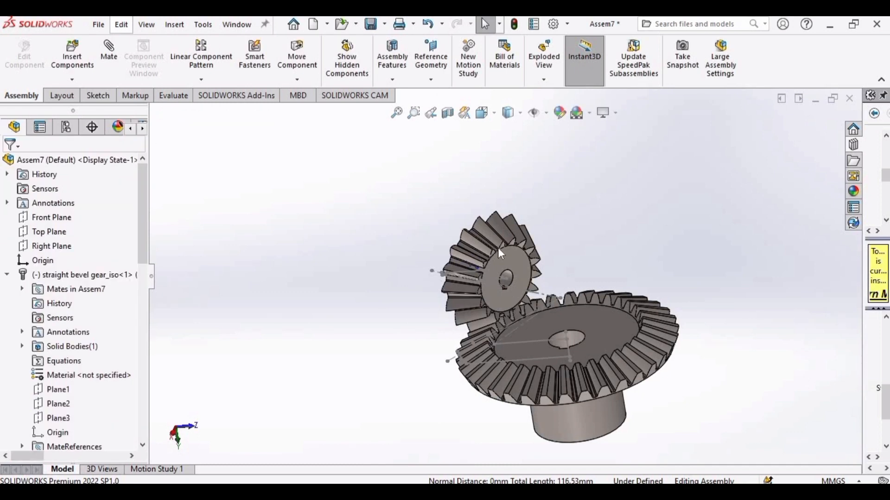
Move the pinion to test its remaining freedom and examine from several sides how its teeth meet the gear.
left_click_drag(498, 247, 521, 343)
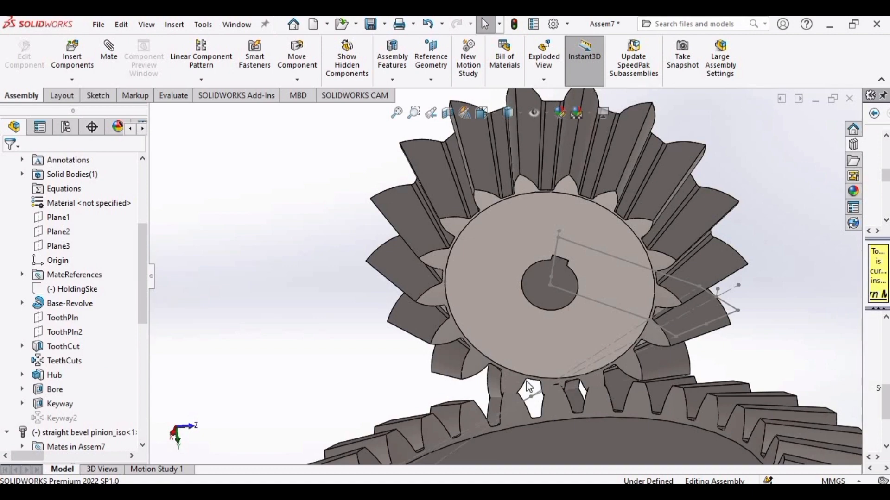
scroll(532, 382, "up", 7)
middle_click_drag(545, 354, 448, 285)
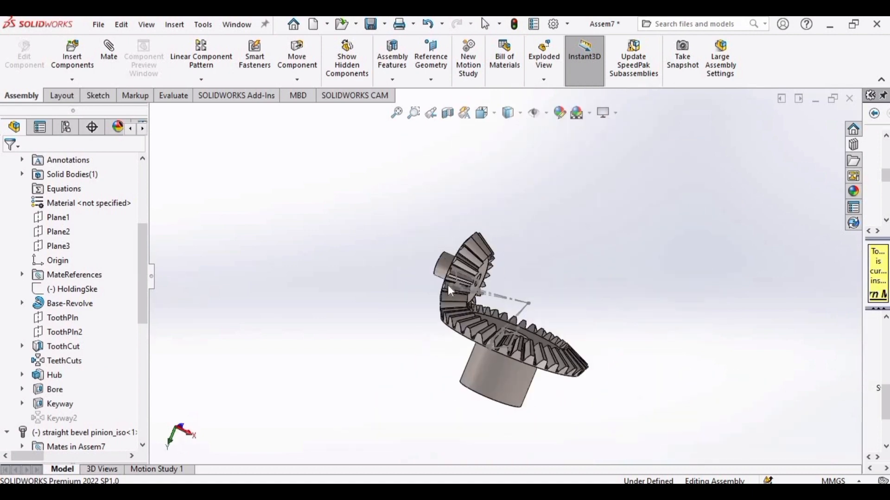
scroll(448, 285, "down", 8)
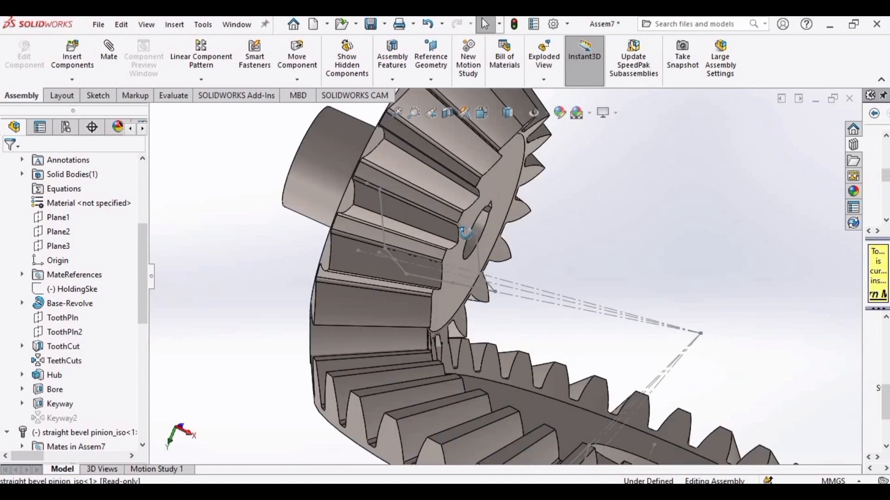
middle_click_drag(472, 232, 357, 237)
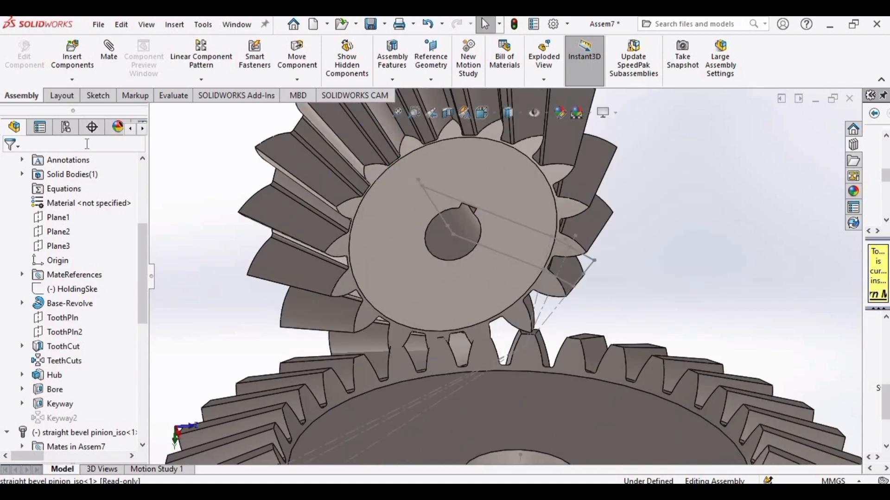
Add a coincident mate between the axis line in the pinion's BasProSke sketch and the assembly's Front Plane, and finish mating.
left_click(112, 59)
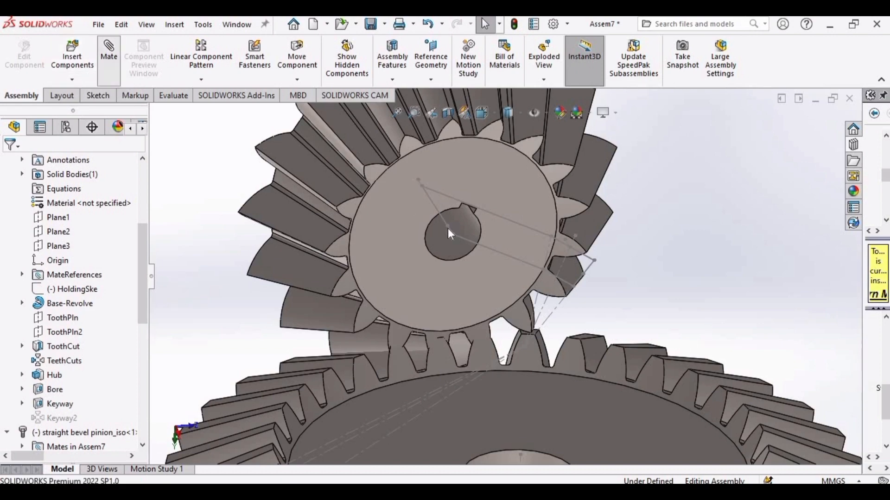
left_click(441, 228)
mouse_move(439, 244)
middle_mouse_down()
mouse_move(477, 230)
mouse_move(514, 258)
mouse_move(516, 271)
middle_mouse_up()
middle_click_drag(584, 284, 560, 285)
left_click(154, 113)
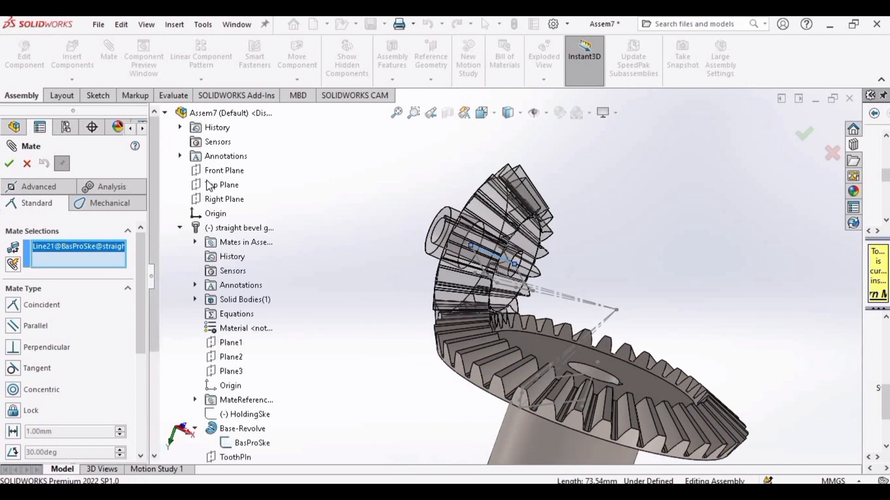
left_click(227, 176)
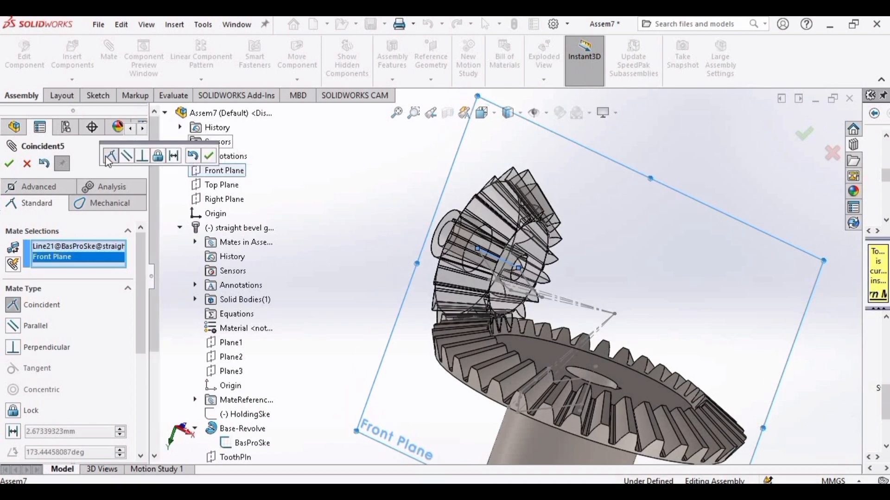
key("Return")
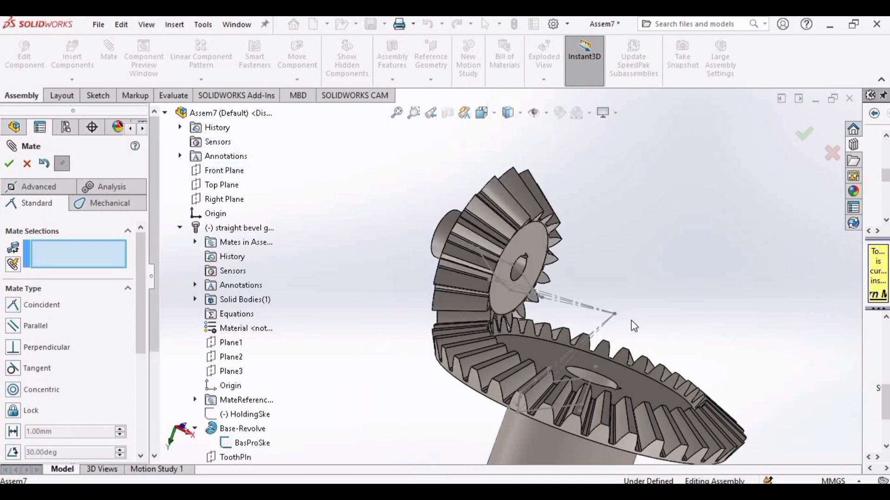
left_click(9, 169)
Hide the BasProSke sketches of both the pinion and the gear.
middle_click_drag(500, 363, 638, 237)
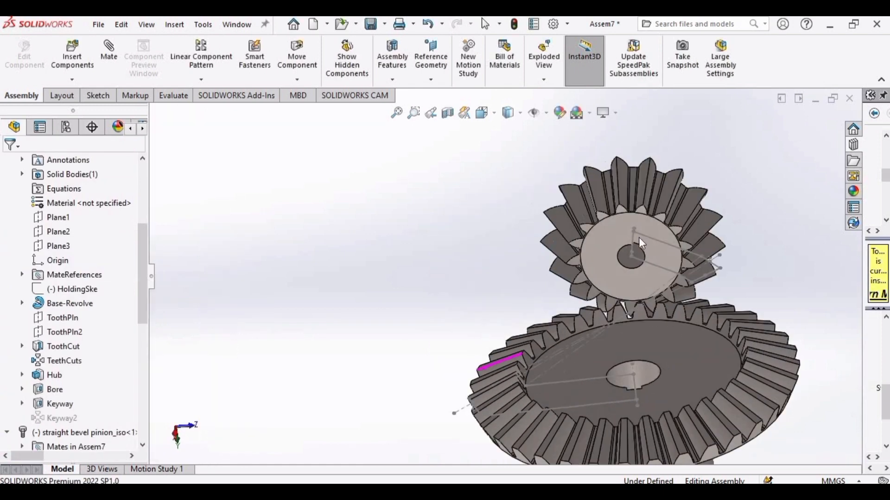
scroll(639, 237, "down", 1)
left_click(604, 284)
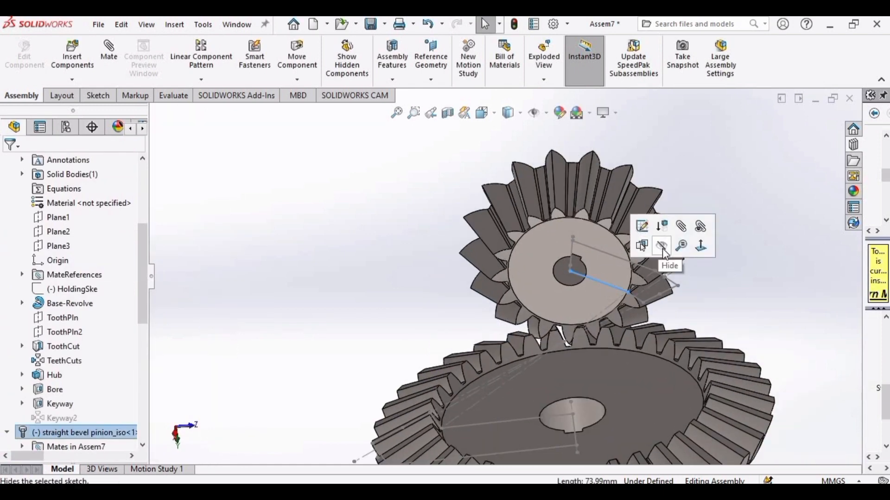
left_click(661, 246)
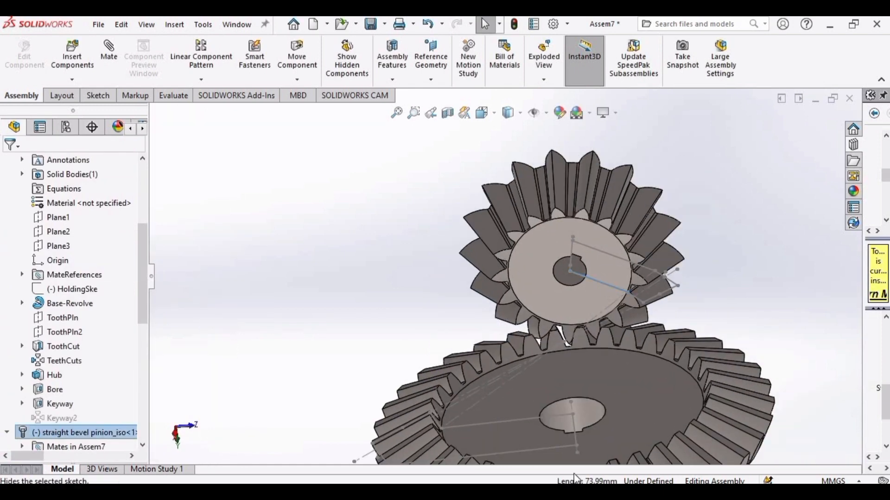
left_click(562, 415)
left_click(620, 378)
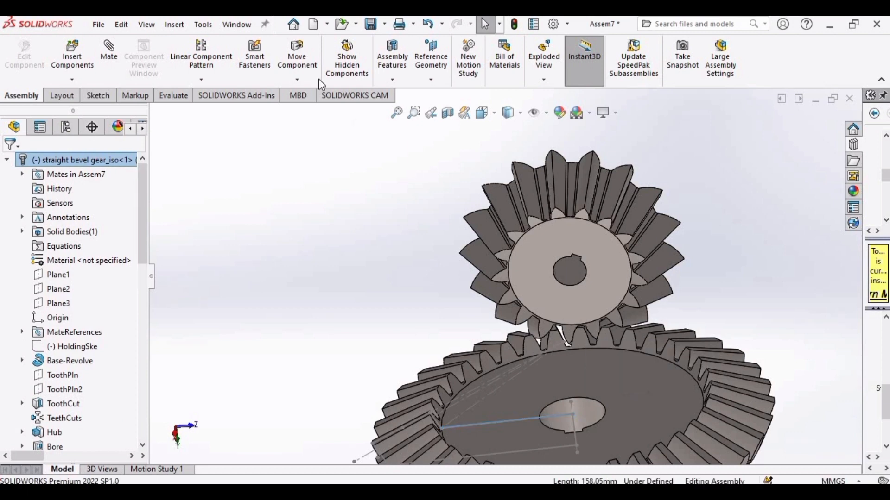
Rotate the pinion with Move Component, using Standard Drag, until its teeth sit in the gear's tooth gaps without overlapping.
left_click(297, 55)
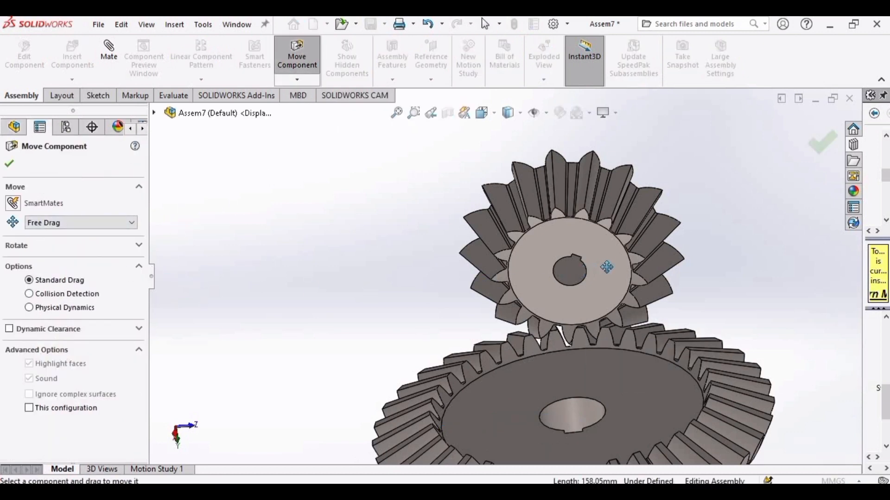
left_click_drag(535, 241, 517, 367)
scroll(608, 361, "down", 5)
scroll(540, 218, "down", 3)
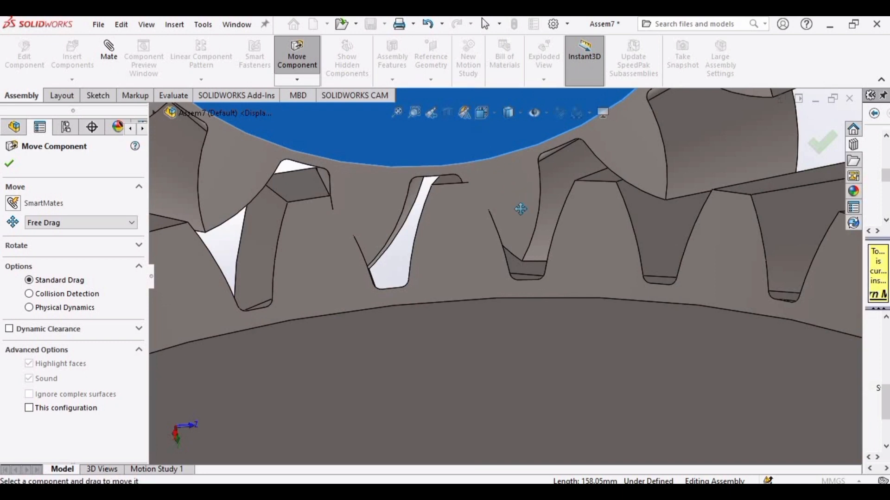
middle_click_drag(527, 214, 524, 207)
left_click_drag(511, 199, 530, 196)
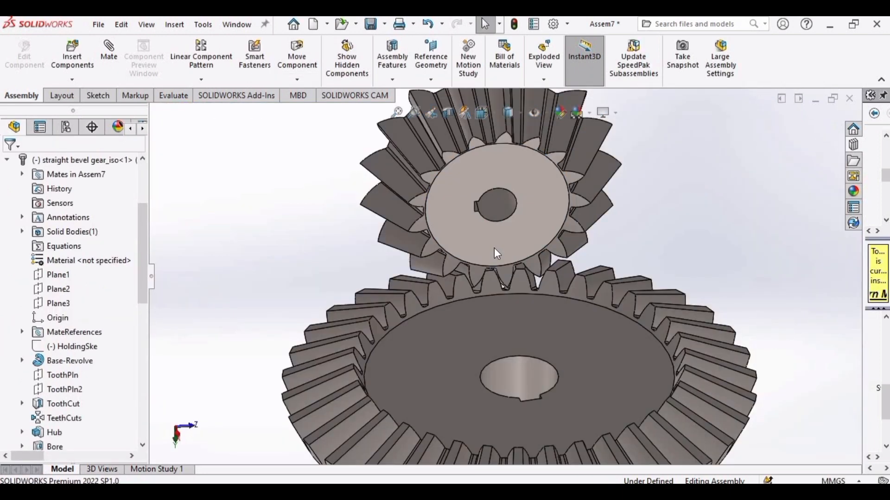
Reorient the assembly view and apply a plain white scene background.
middle_click_drag(496, 254, 630, 338)
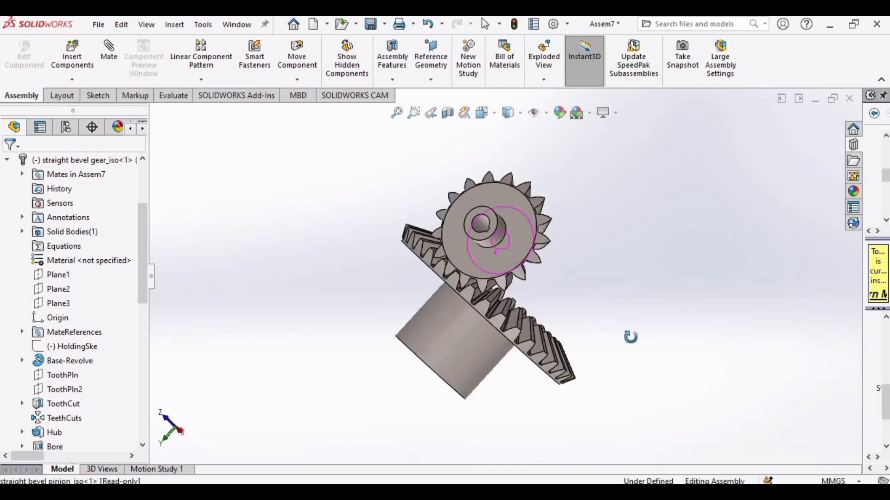
key("ctrl+space")
left_click(463, 306)
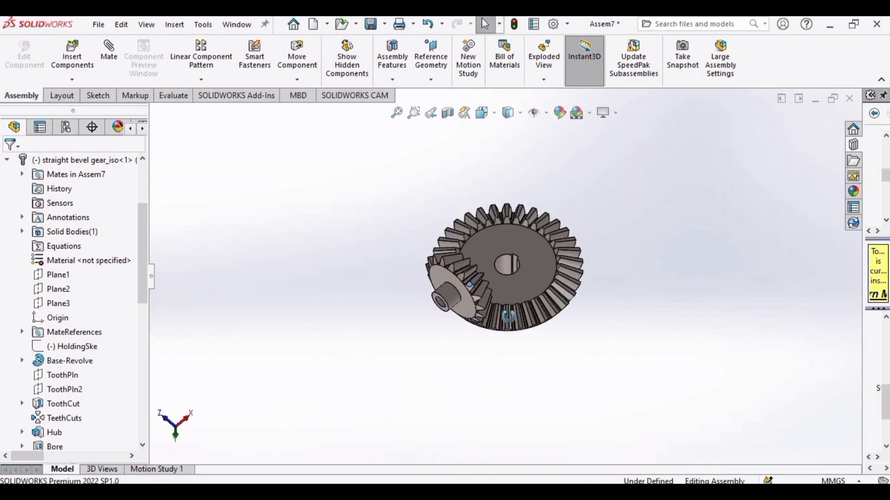
left_click(589, 113)
left_click(598, 146)
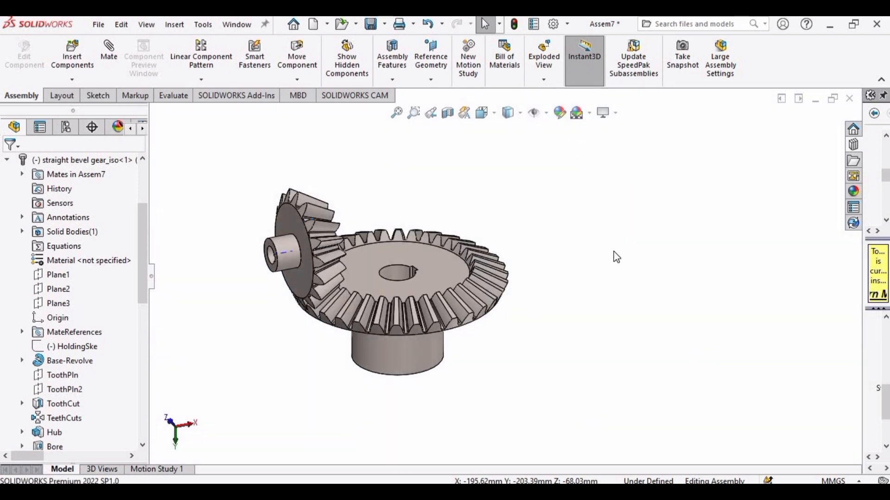
Open Motion Study 1 with its full timeline and set the study type to Motion Analysis.
middle_click_drag(613, 252, 863, 198)
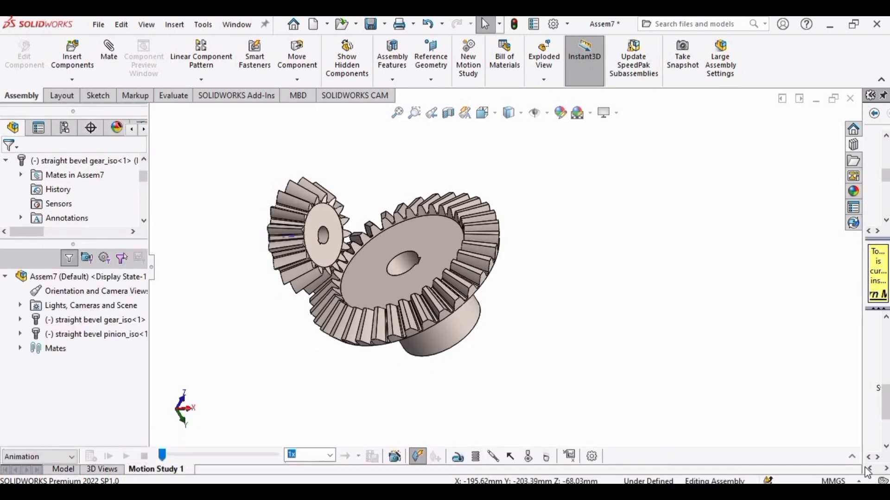
left_click(852, 458)
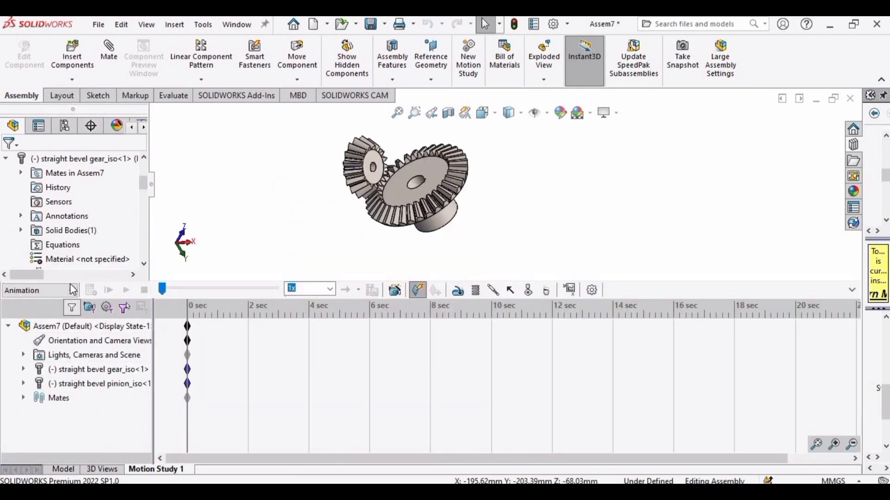
left_click(73, 291)
left_click(37, 329)
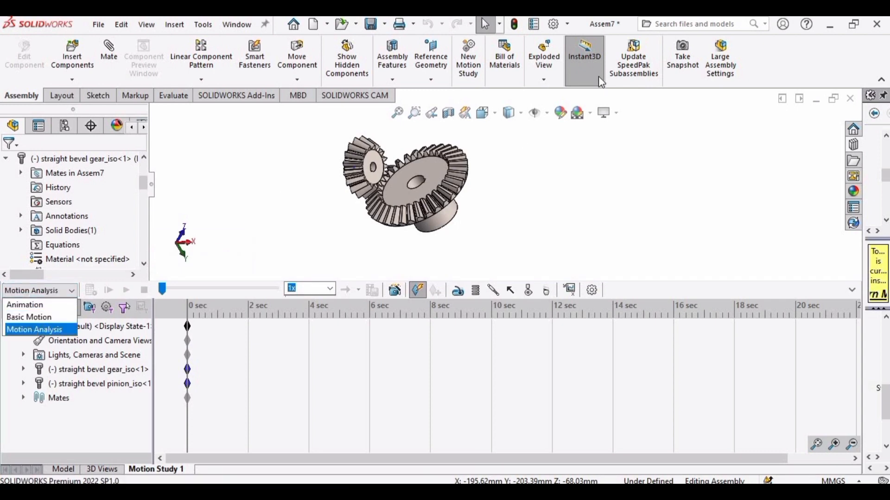
Check whether the SOLIDWORKS Motion add-in is active and review the motion study's Motion Analysis properties.
left_click(567, 24)
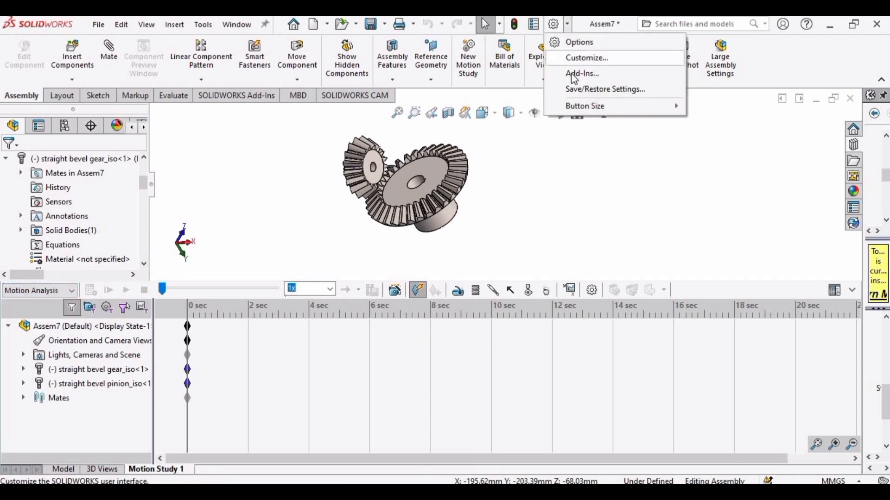
left_click(579, 72)
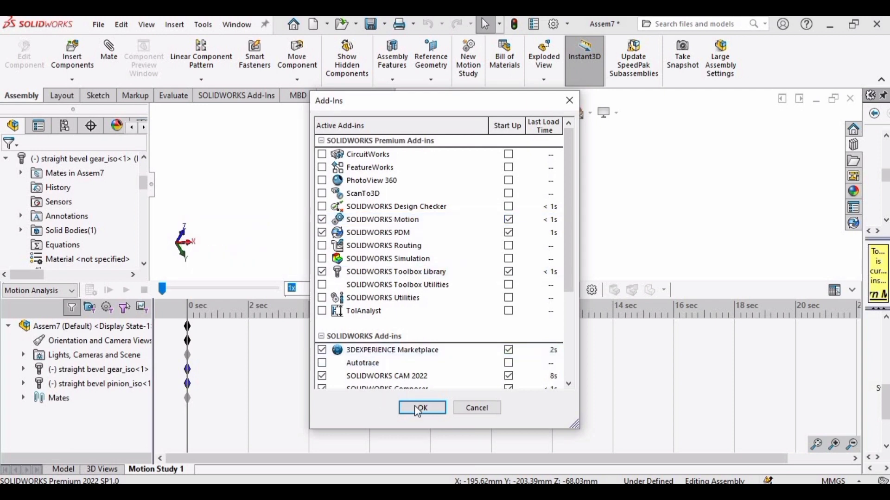
left_click(481, 409)
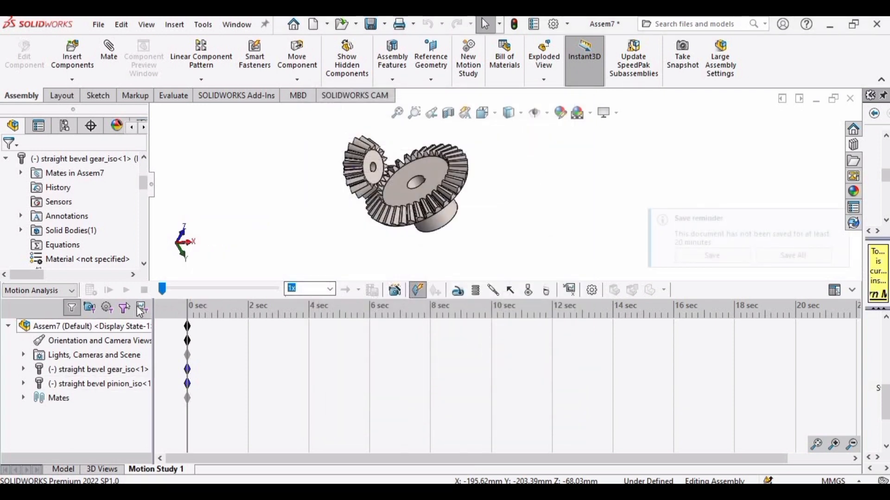
left_click(591, 291)
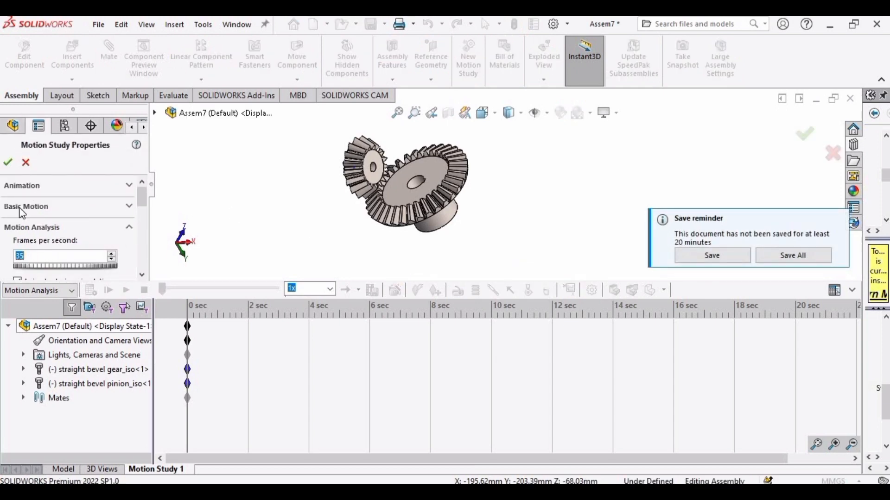
left_click(8, 163)
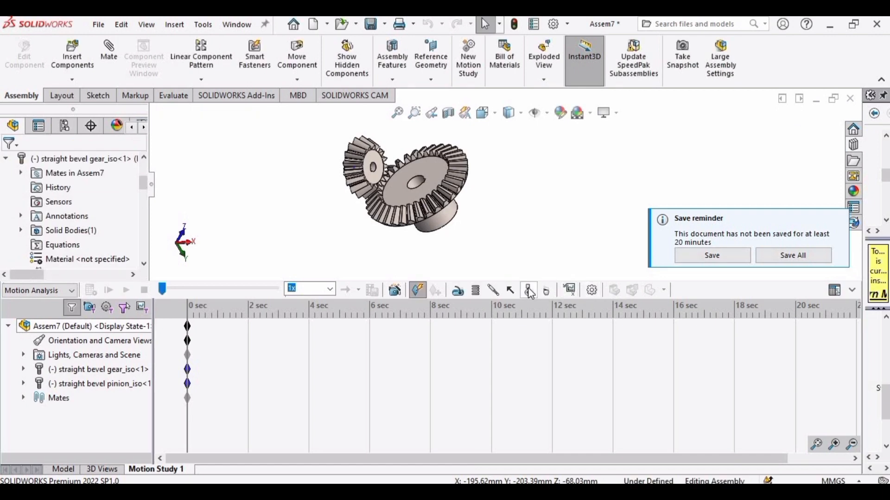
Add a solid body contact between the gear and the pinion, and extend the study duration to 10 seconds.
left_click(529, 291)
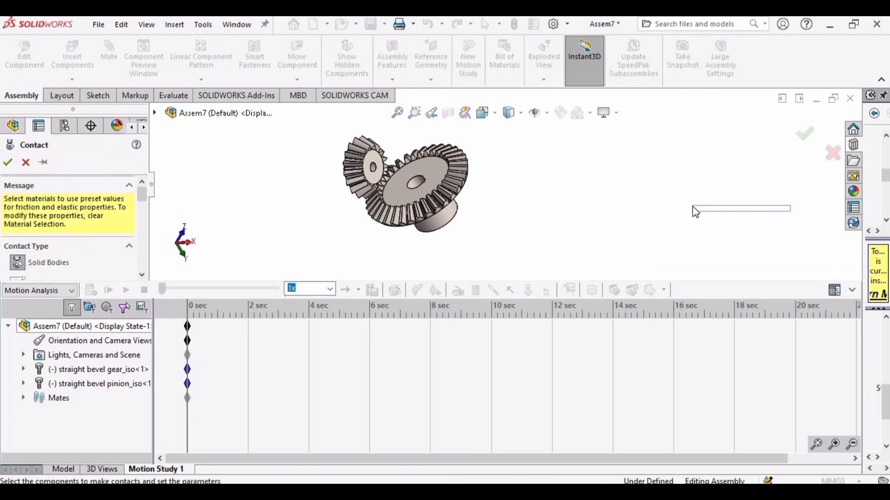
left_click_drag(695, 212, 693, 213)
left_click_drag(145, 198, 147, 215)
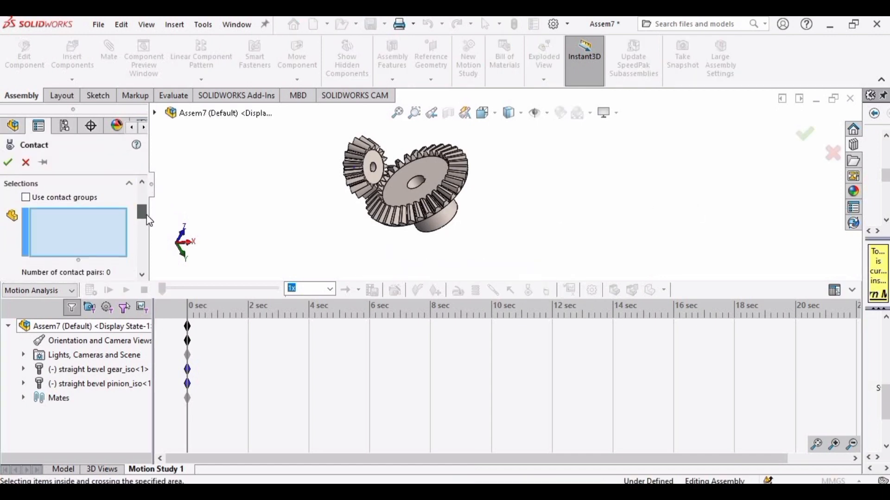
scroll(448, 201, "down", 2)
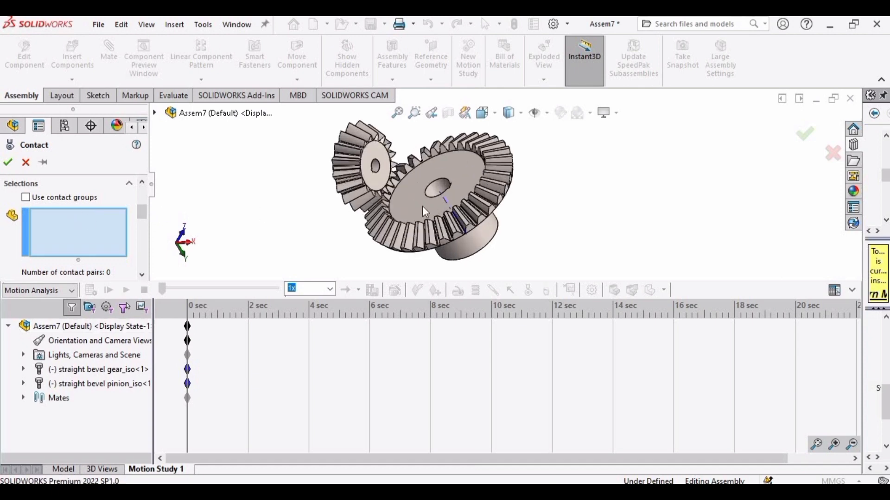
left_click(422, 207)
left_click(373, 176)
left_click(7, 162)
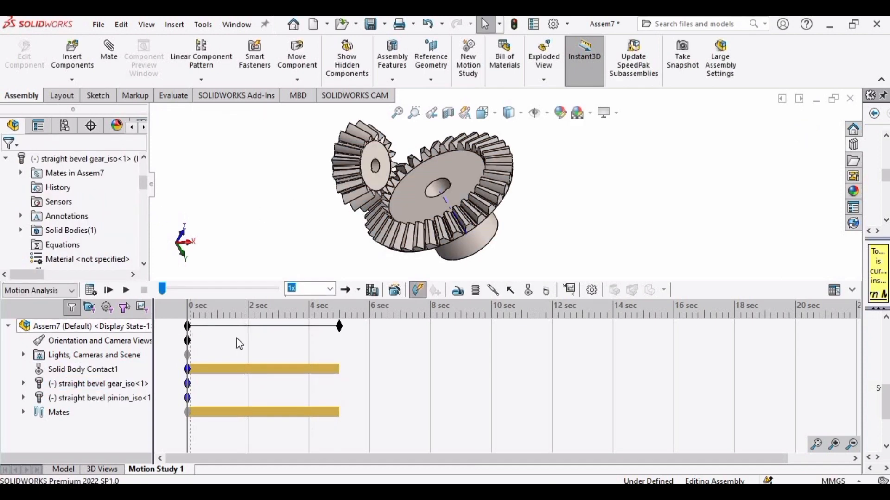
left_click_drag(338, 323, 492, 327)
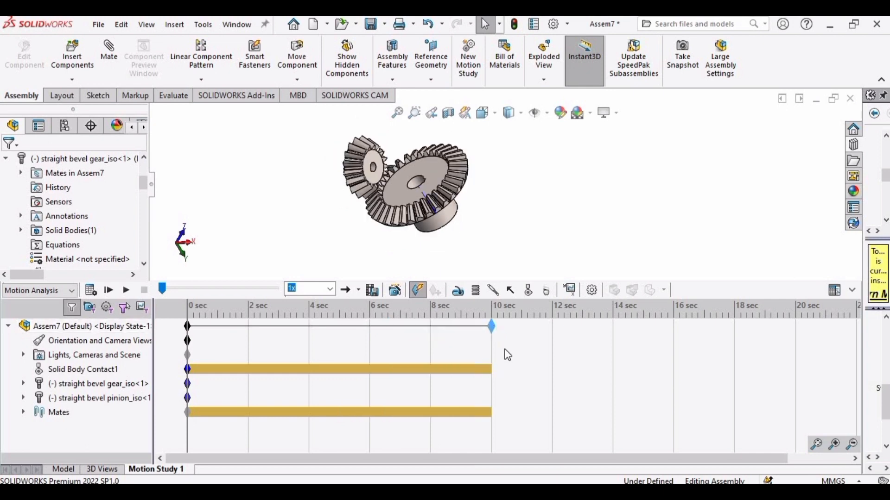
Add a constant-speed rotary motor to the larger bevel gear, acting about its central axis.
left_click(460, 292)
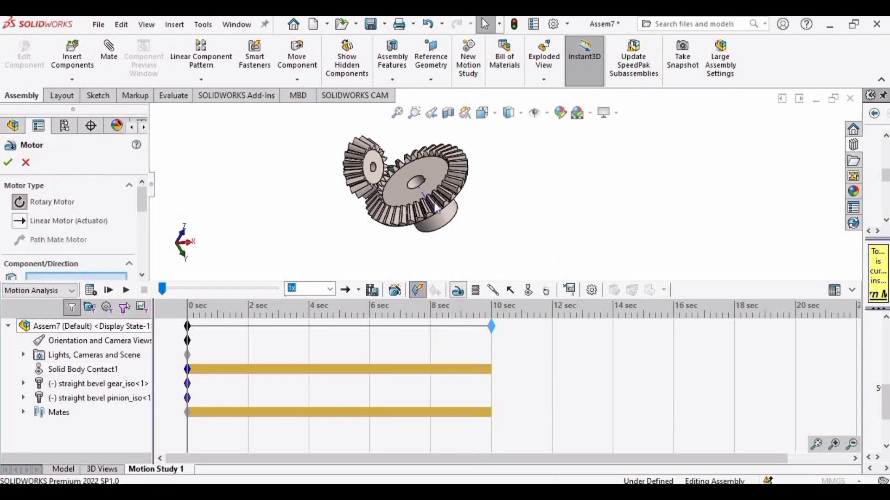
scroll(389, 170, "down", 3)
left_click(433, 183)
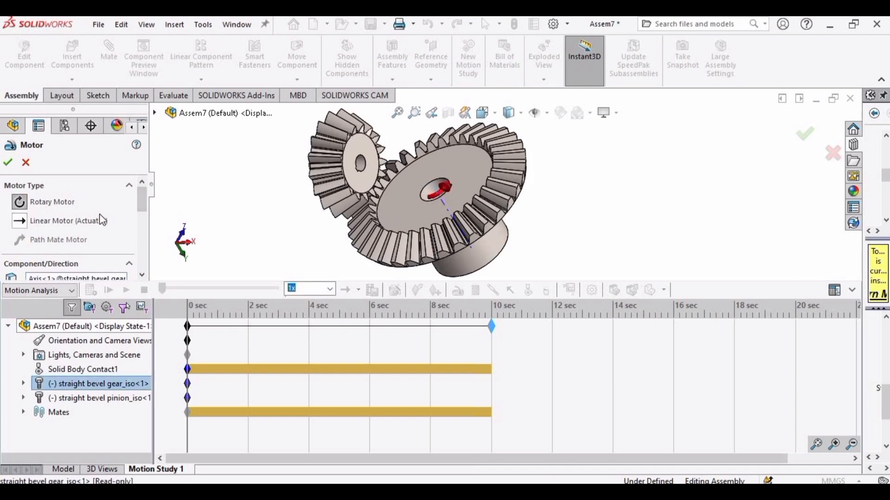
left_click_drag(142, 210, 142, 270)
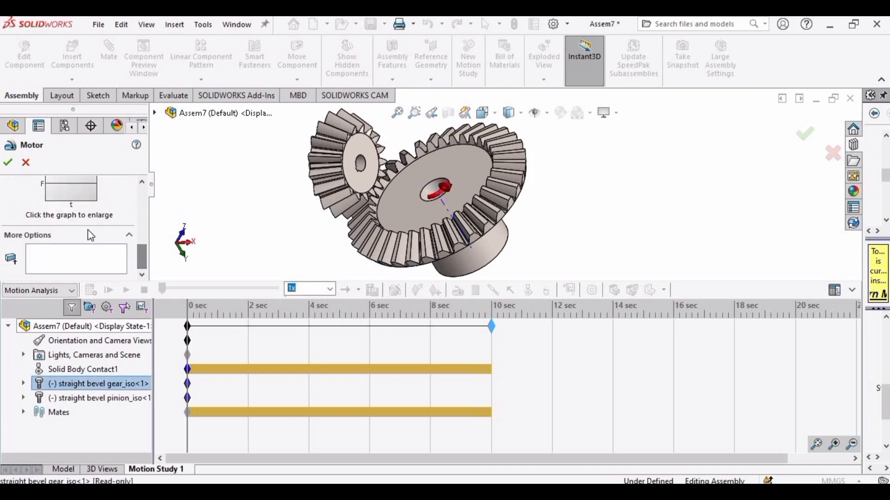
scroll(88, 229, "up", 1)
scroll(88, 229, "up", 3)
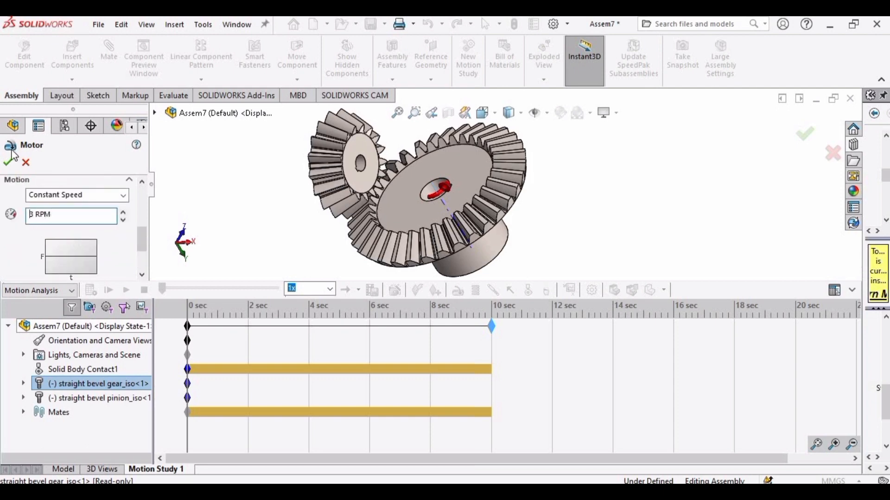
key("Return")
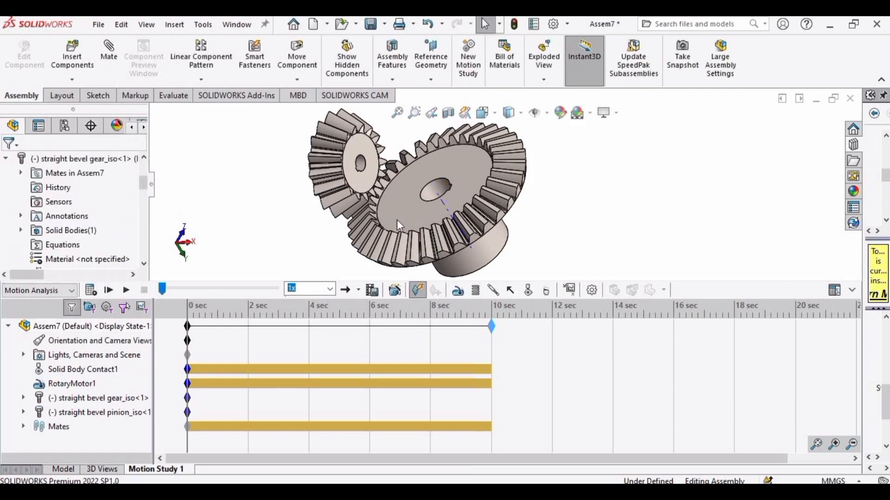
Collapse the motion study timeline to enlarge the model view, and calculate the motion study.
left_click(852, 290)
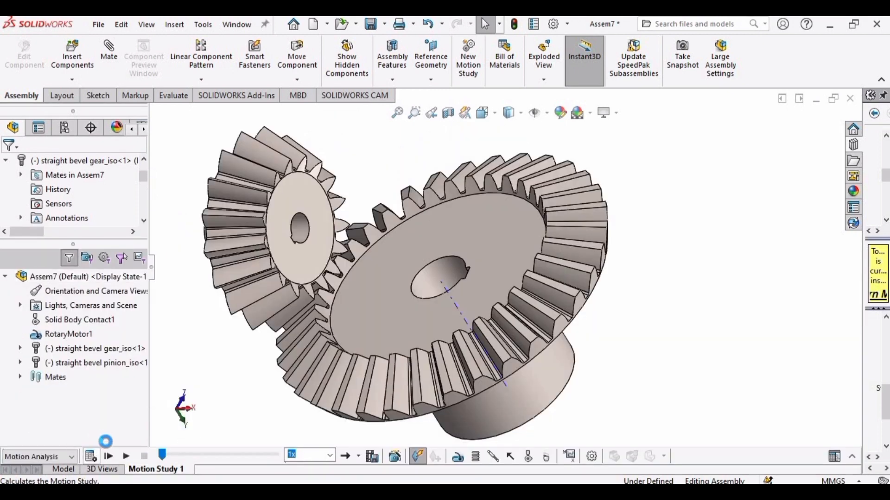
left_click(90, 456)
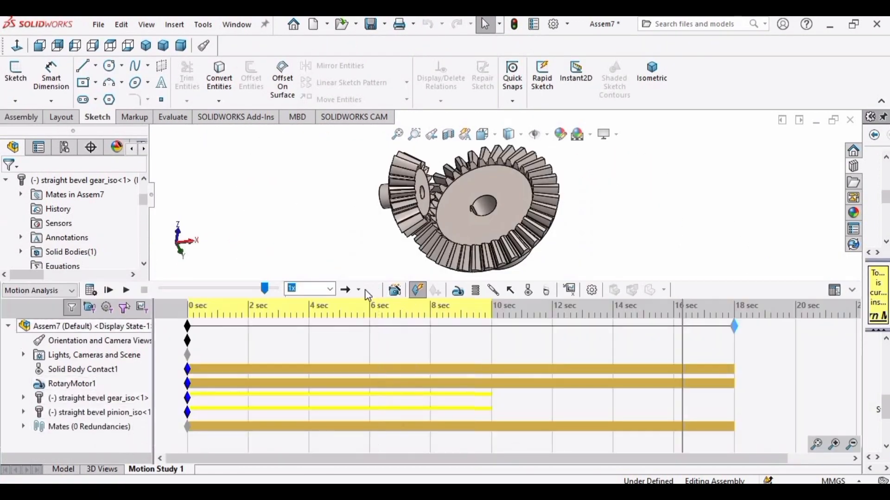
Export the entire animation as the MP4 video Assem7.mp4 at 30 frames per second with a 16:9 aspect ratio.
left_click(395, 290)
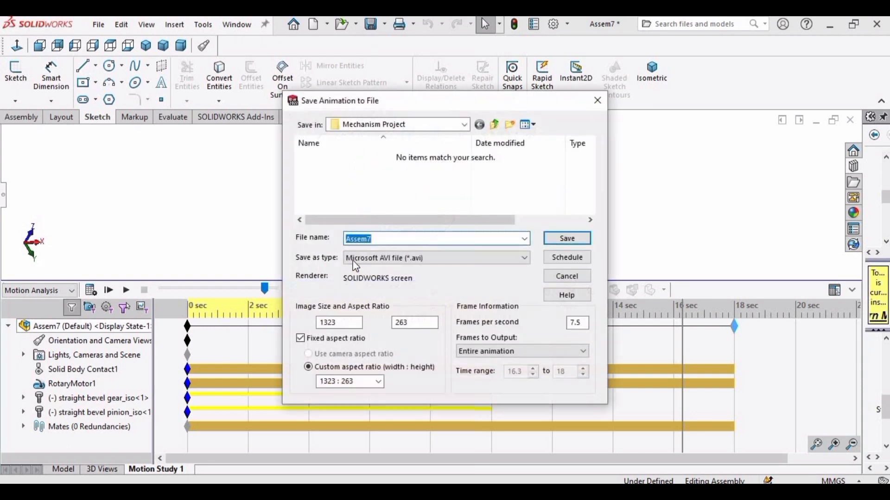
left_click(408, 257)
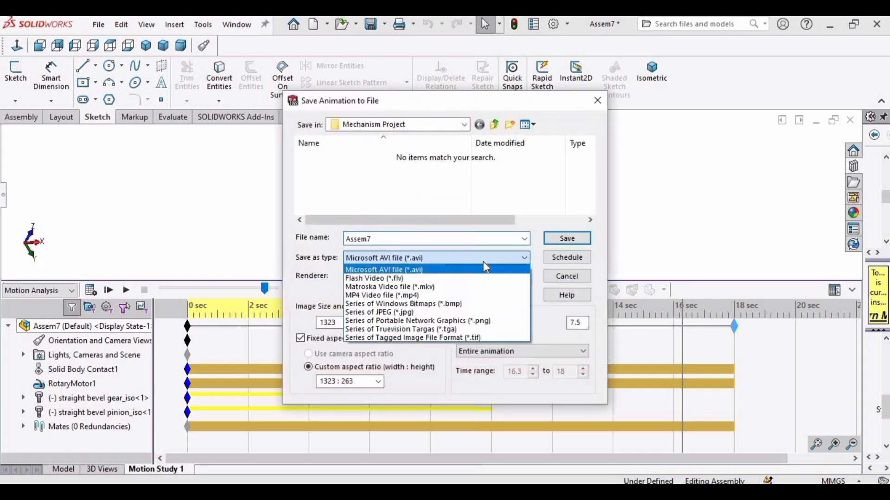
left_click(406, 295)
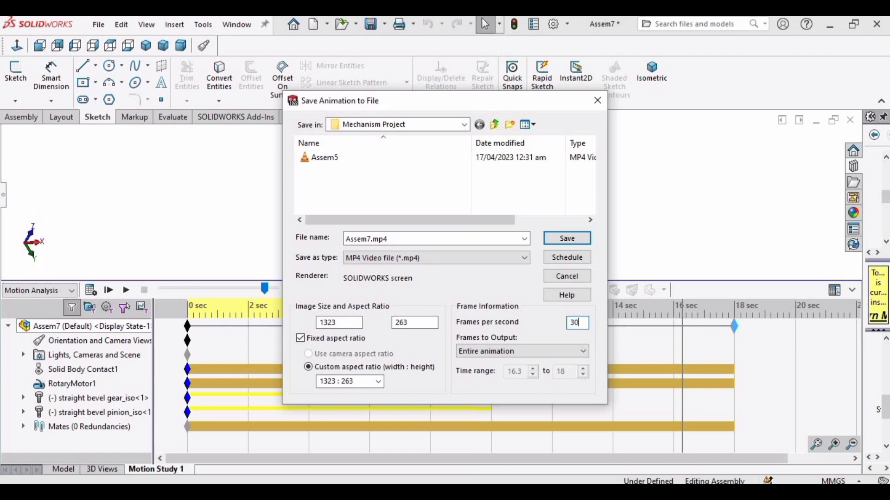
left_click(377, 382)
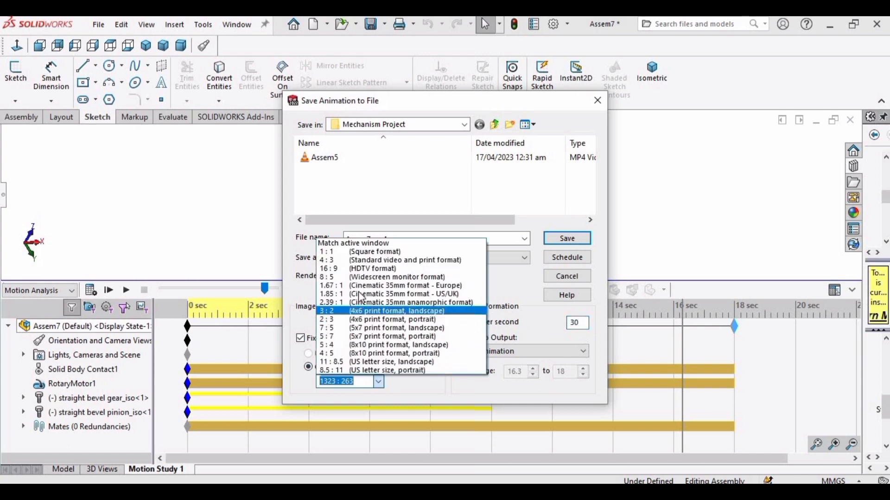
left_click(361, 268)
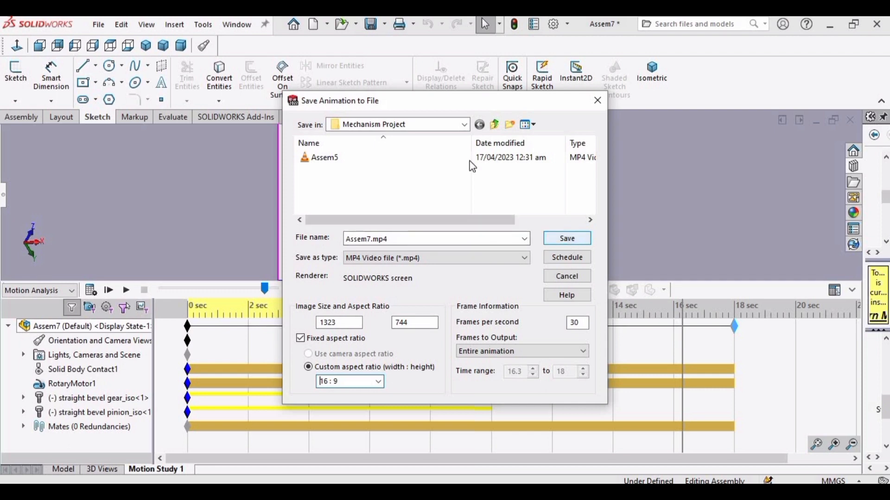
left_click(562, 238)
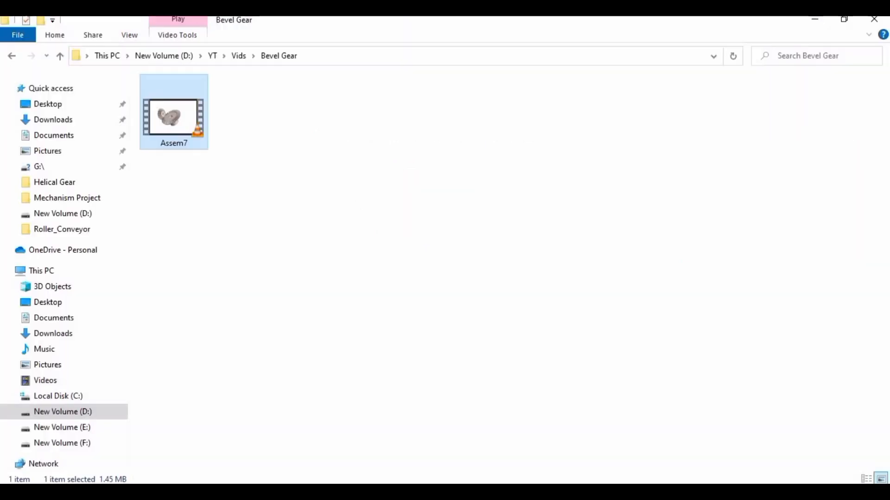
Play the exported Assem7 video from the Bevel Gear folder in VLC media player to review the gear motion.
key("Return")
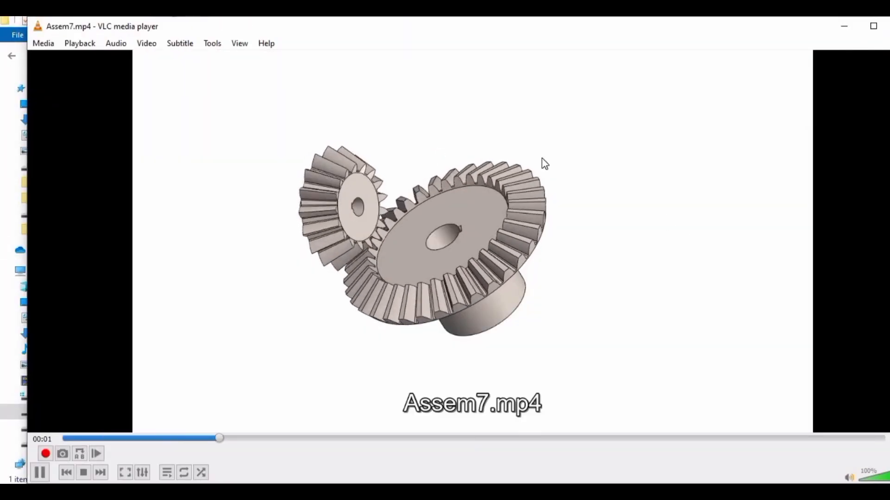